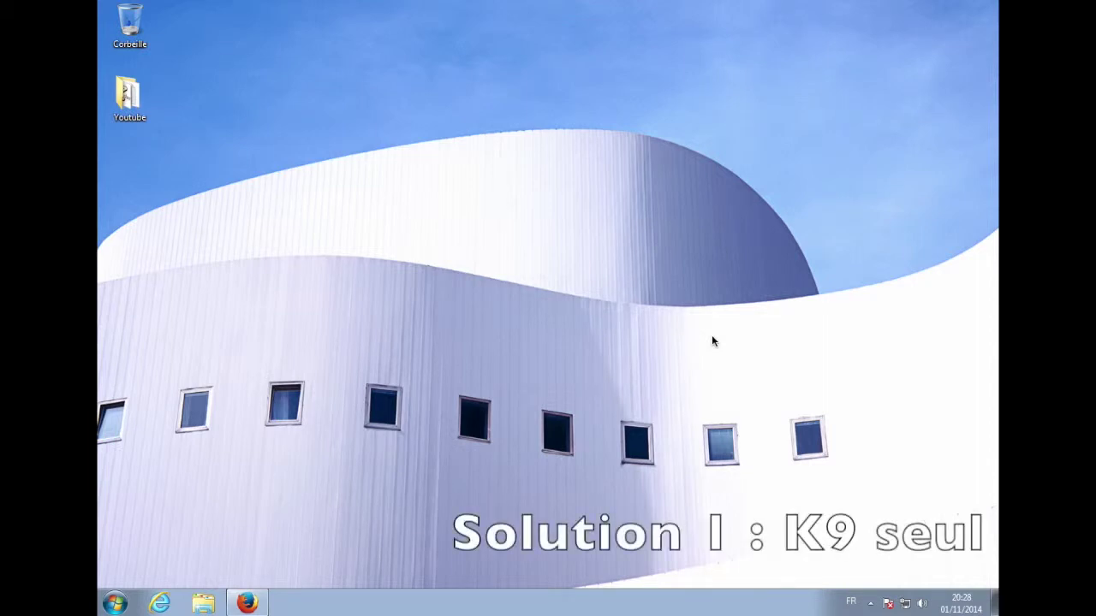
# Open the Windows download link on the K9 Web Protection site in Firefox and examine the license request form
pyautogui.click(247, 602)
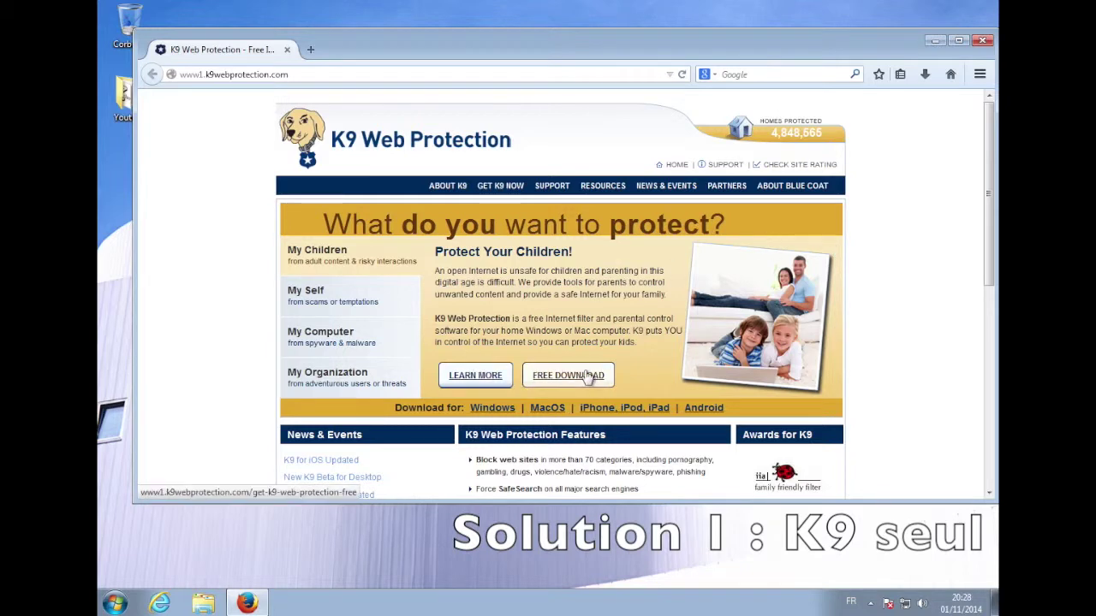
pyautogui.click(492, 409)
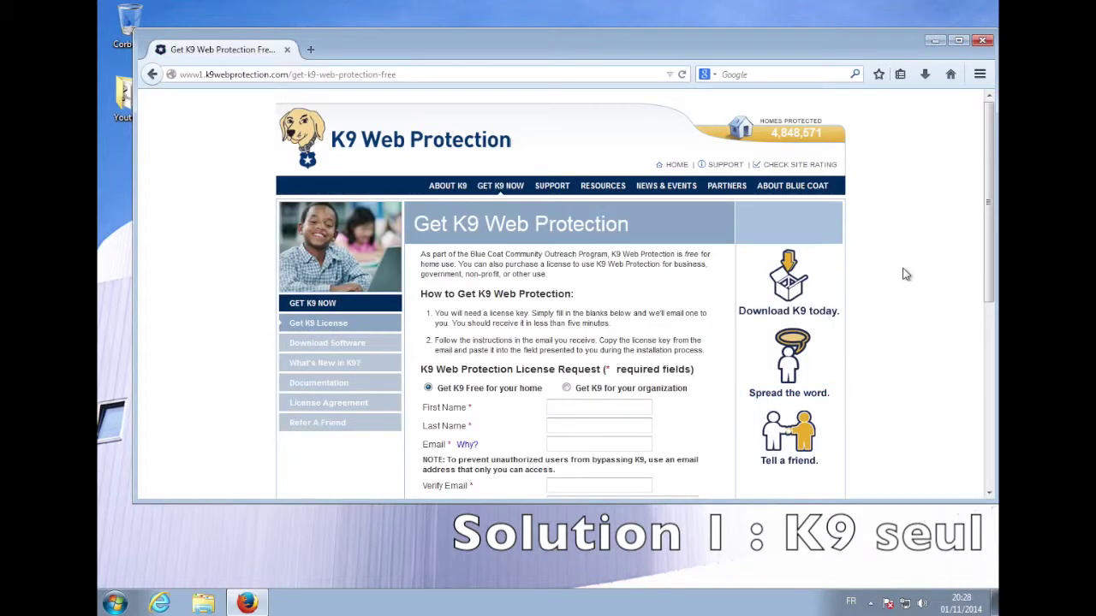
pyautogui.scroll(-4, 906, 274)
pyautogui.scroll(2, 873, 267)
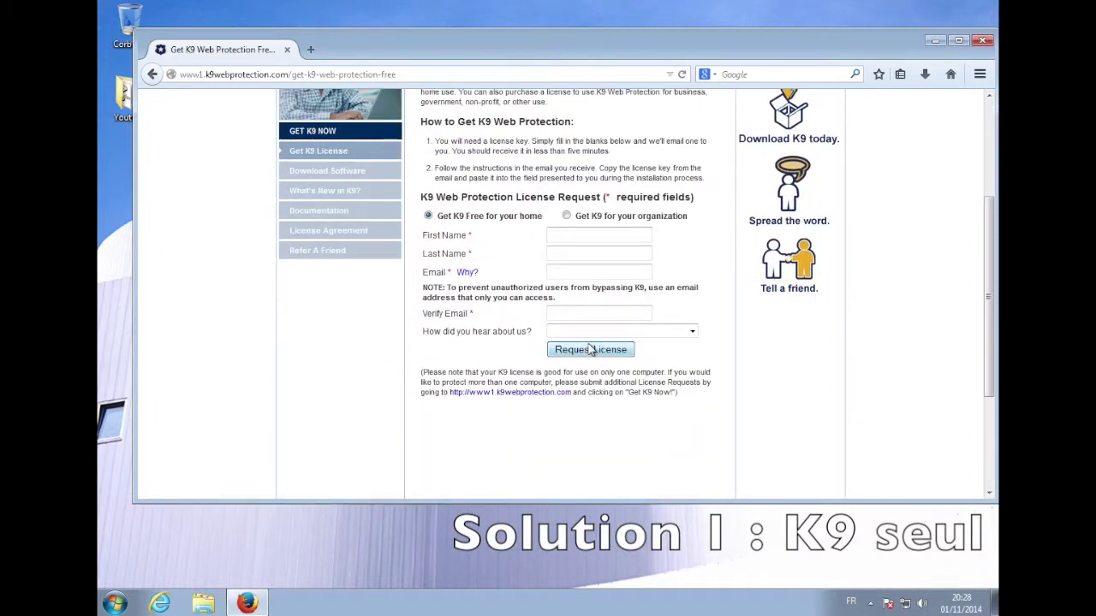
pyautogui.scroll(4, 745, 340)
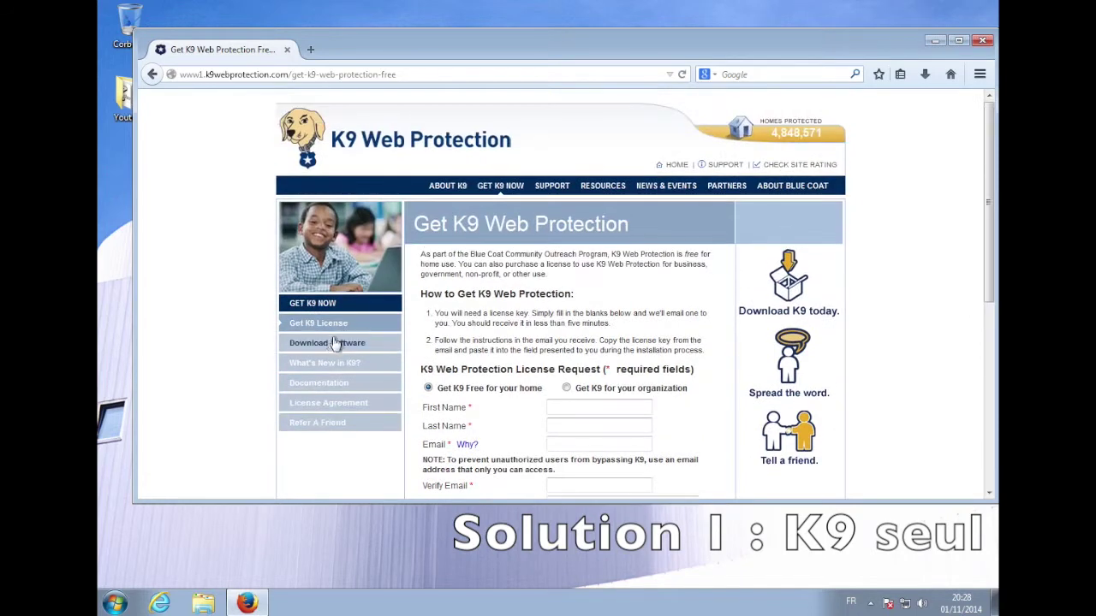
# Open the Download Software page, examine the K9 installers for Windows and Mac OSX, and minimize the browser window
pyautogui.click(334, 343)
pyautogui.scroll(-3, 847, 268)
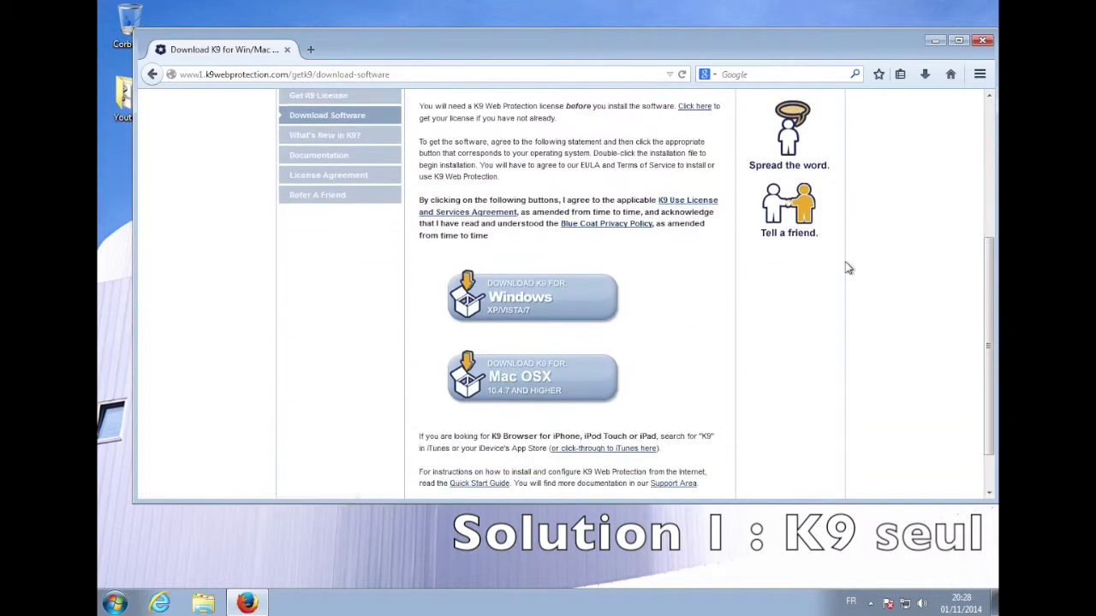
pyautogui.scroll(-2, 847, 268)
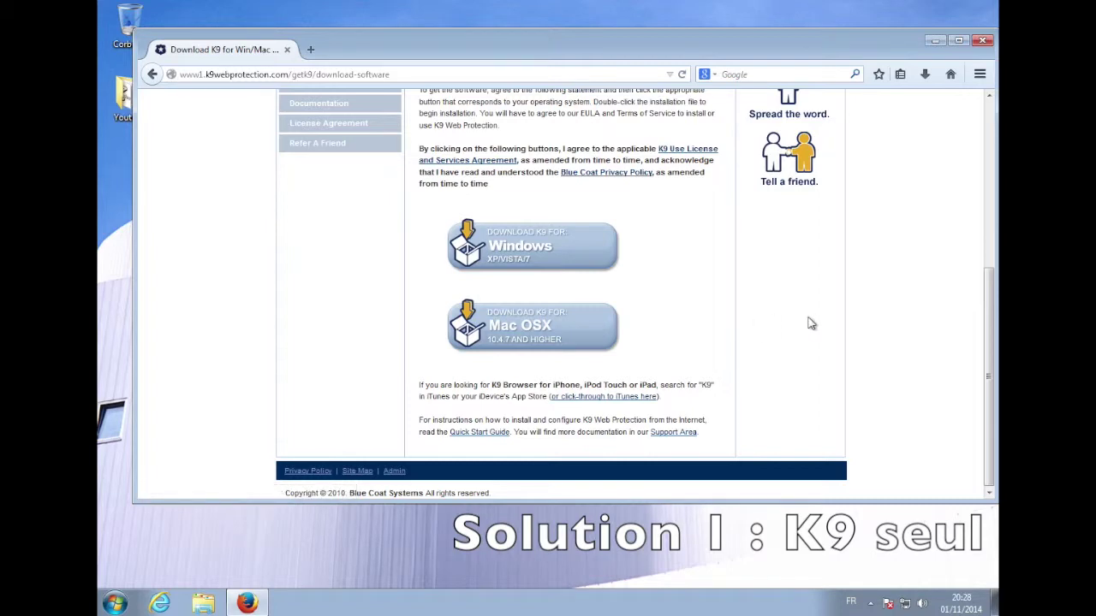
pyautogui.scroll(5, 812, 324)
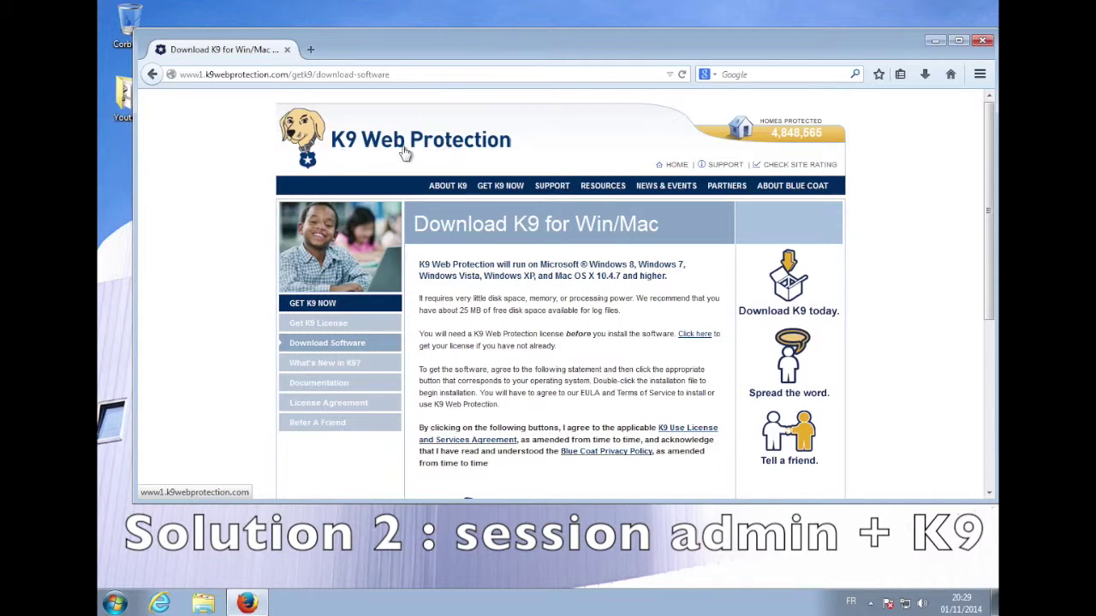
pyautogui.moveTo(900, 42); pyautogui.dragTo(874, 59)
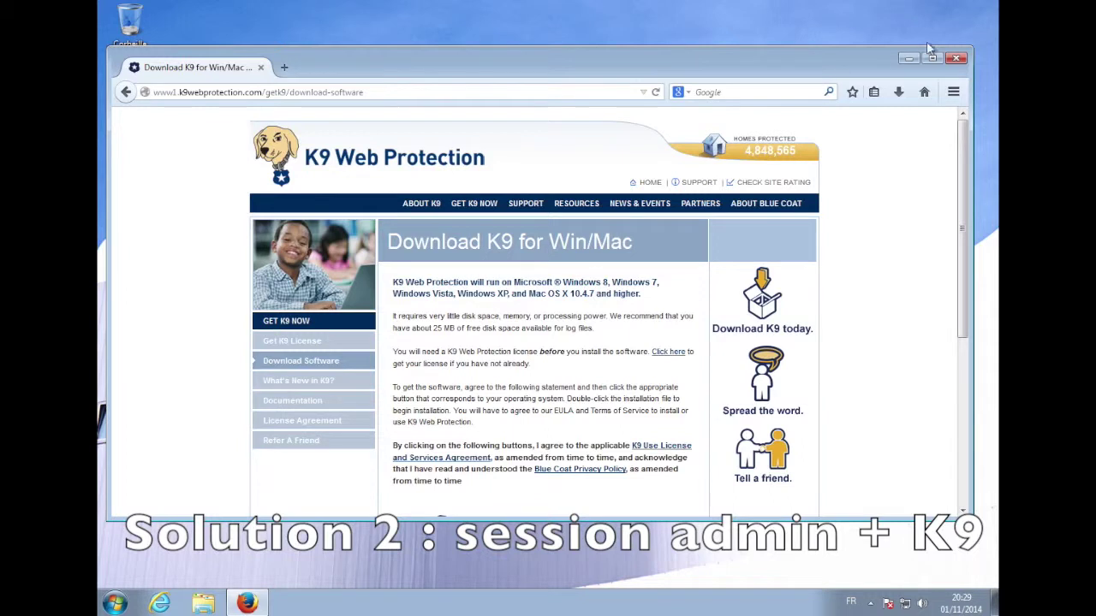
pyautogui.click(897, 65)
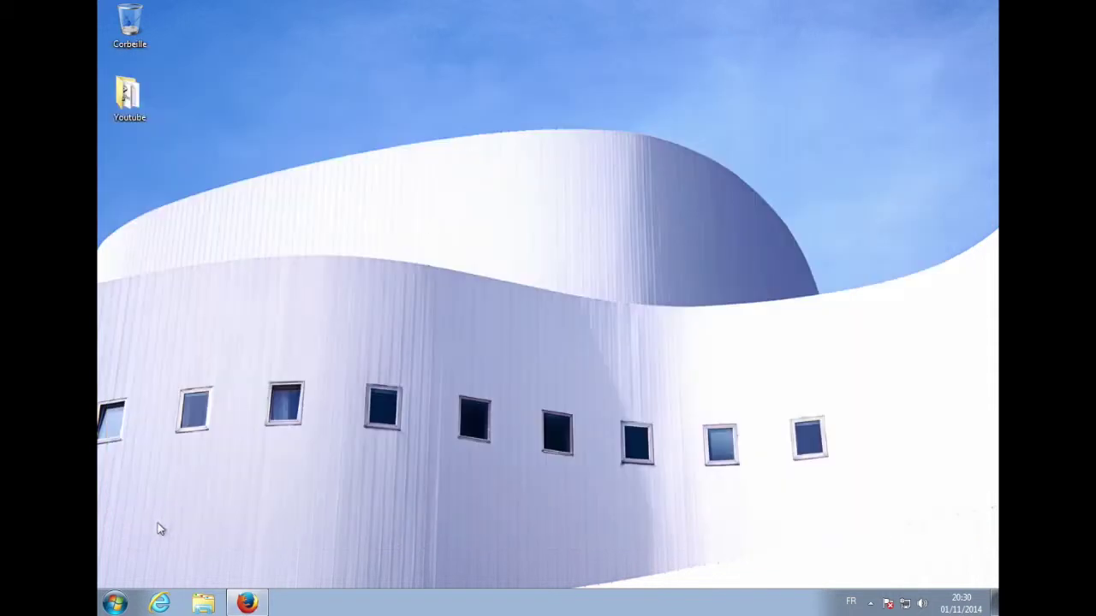
# Create a new Windows user account of type Administrateur, named with the parent's first name
pyautogui.click(115, 604)
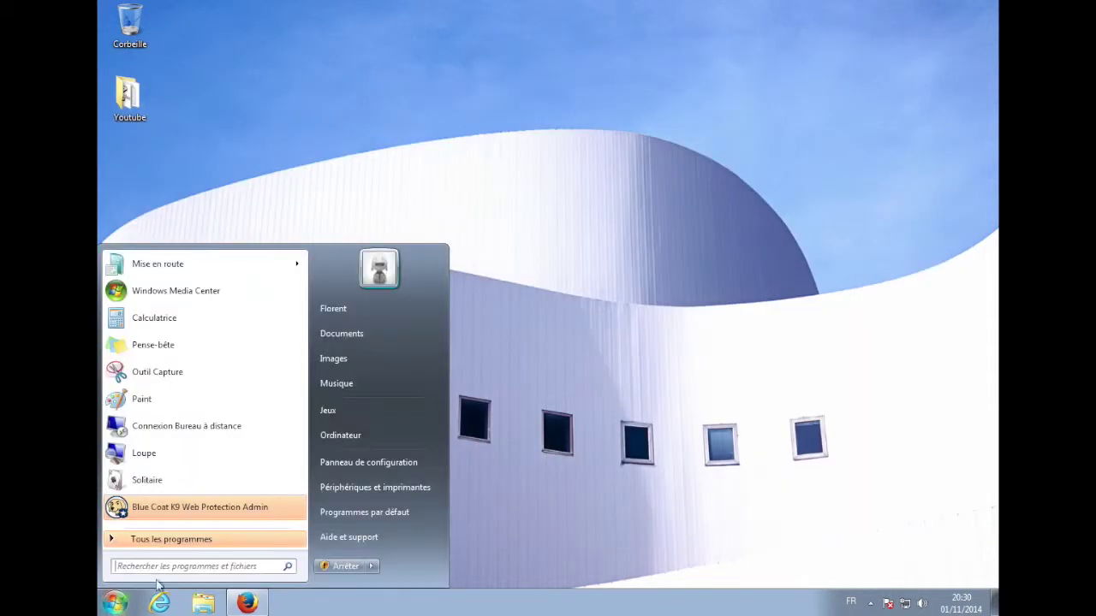
pyautogui.click(376, 464)
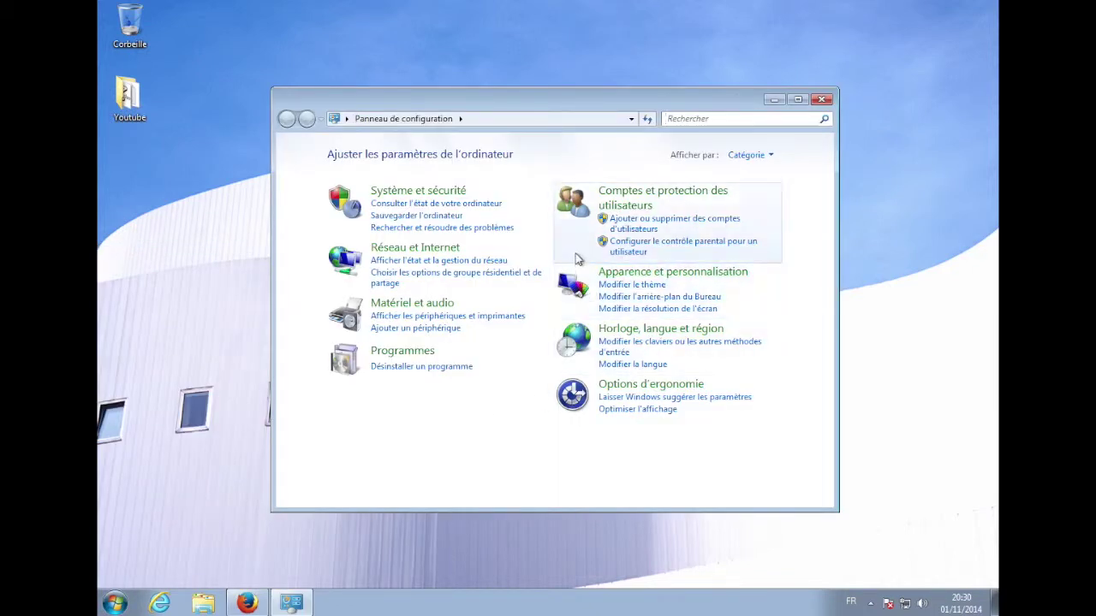
pyautogui.click(647, 224)
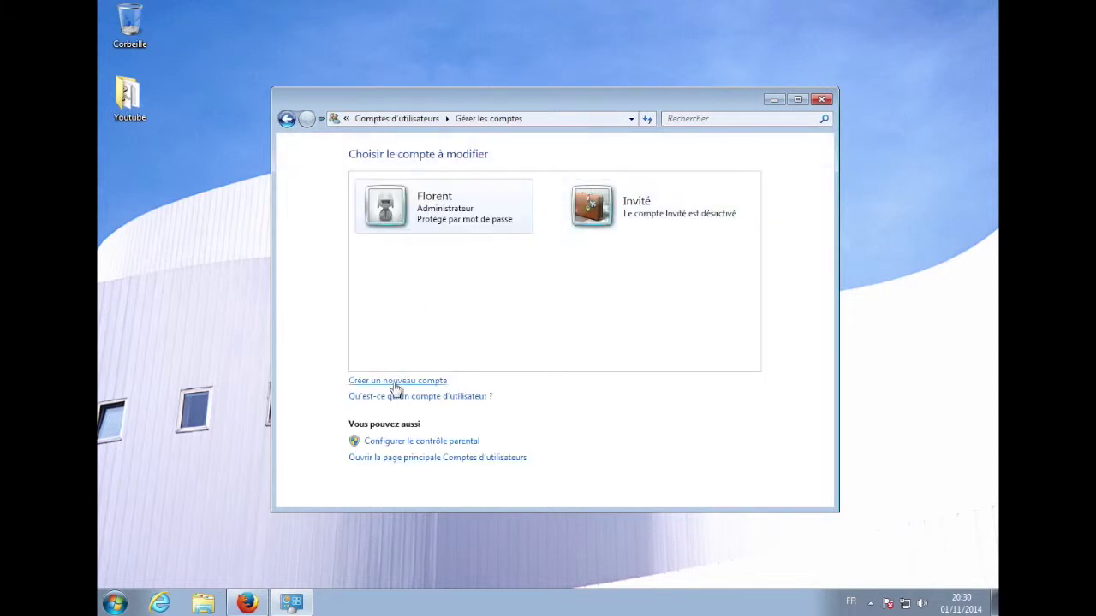
pyautogui.click(395, 385)
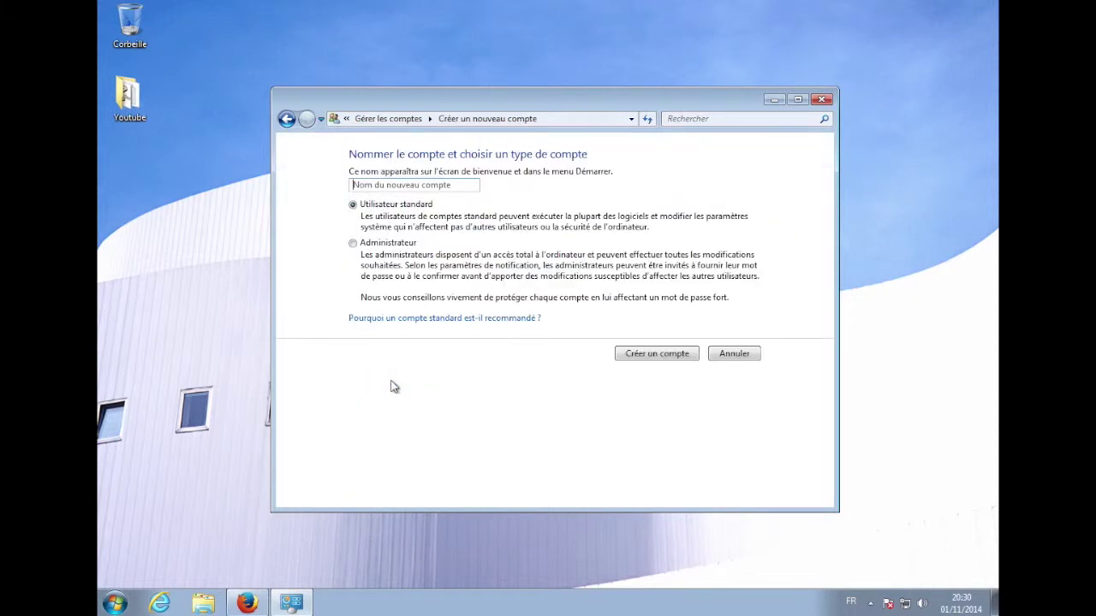
pyautogui.write('Melanie')
pyautogui.click(390, 246)
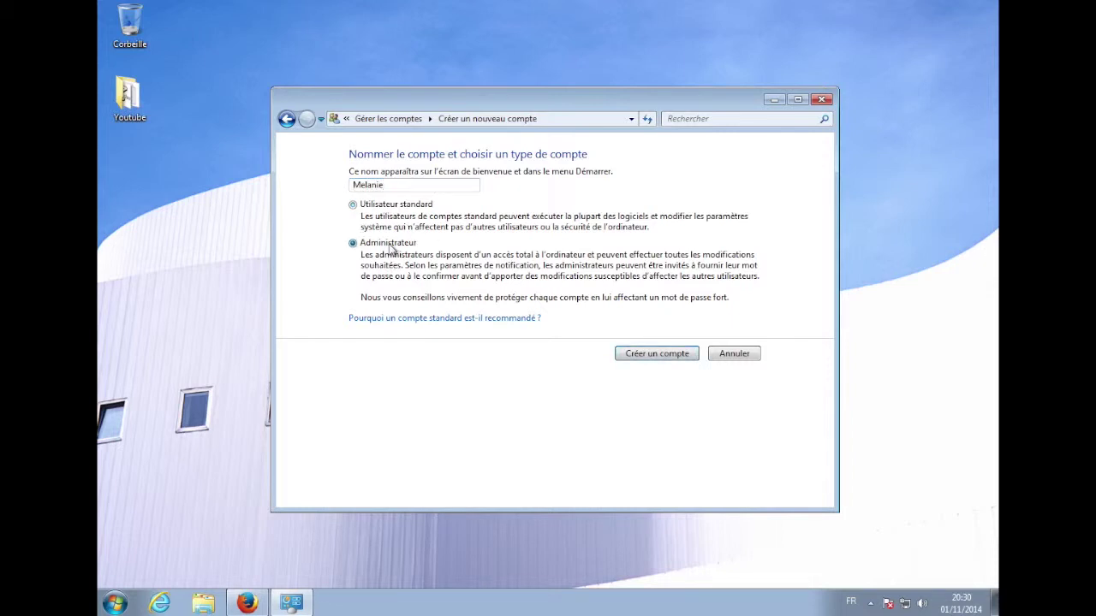
pyautogui.click(657, 354)
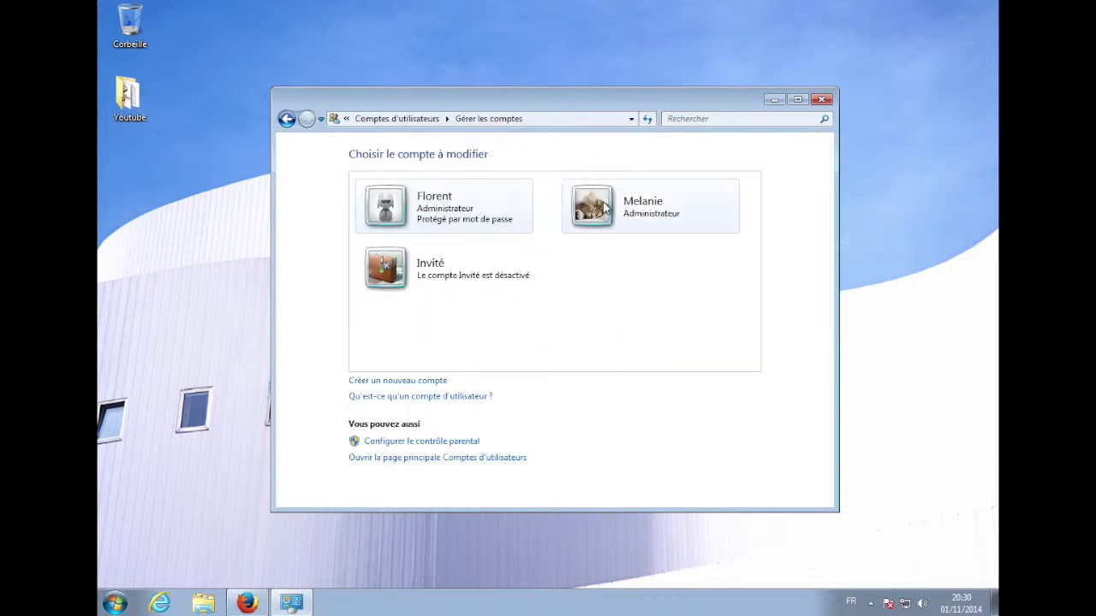
# Change the original password-protected account's type to Utilisateur standard and close the Control Panel
pyautogui.click(404, 207)
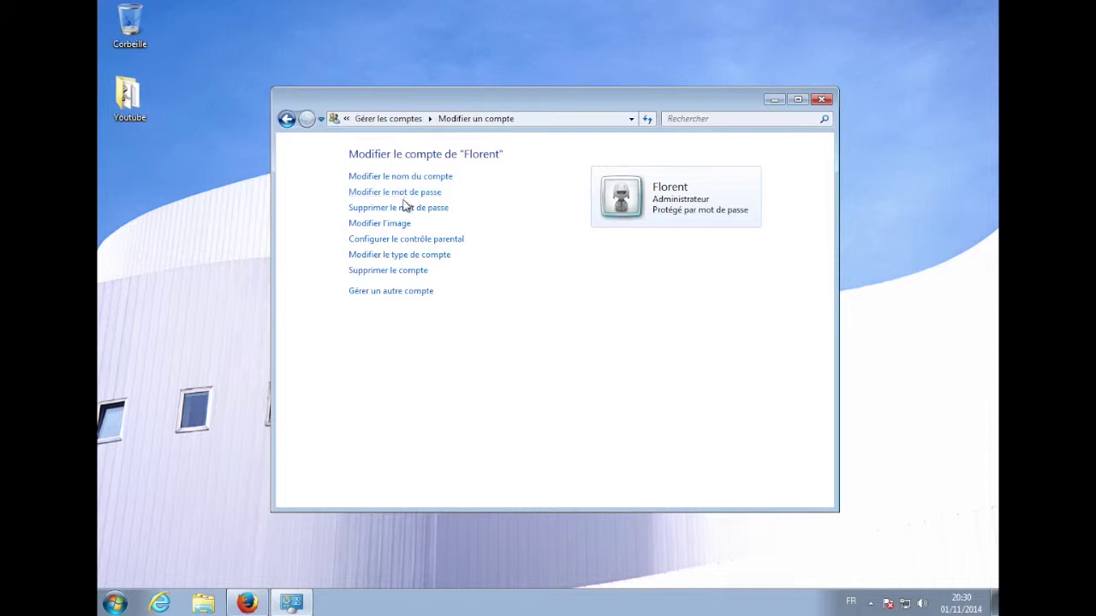
pyautogui.click(399, 255)
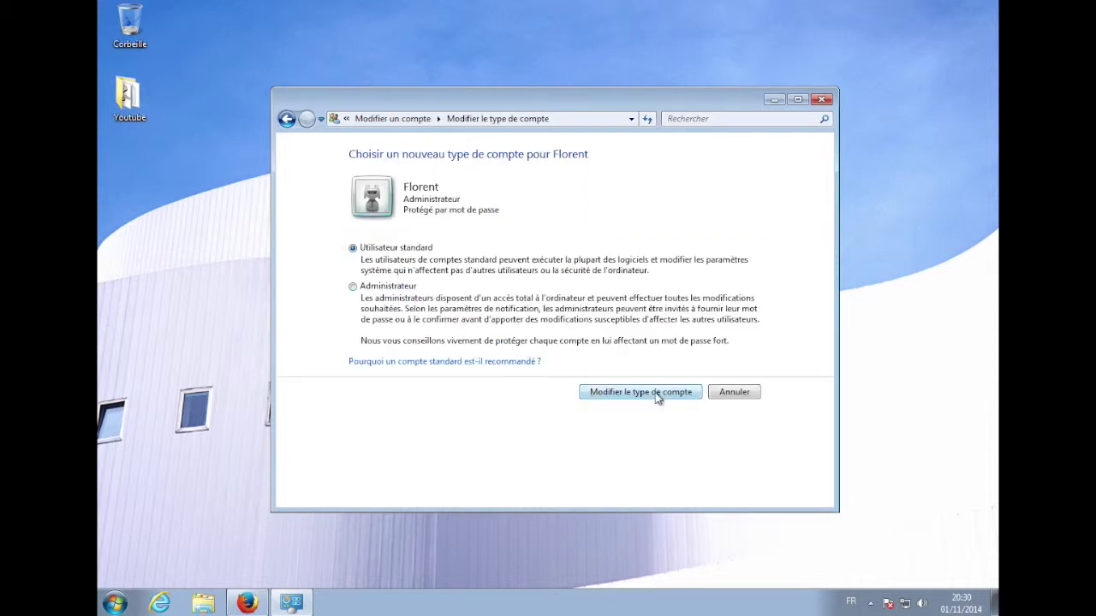
pyautogui.click(377, 286)
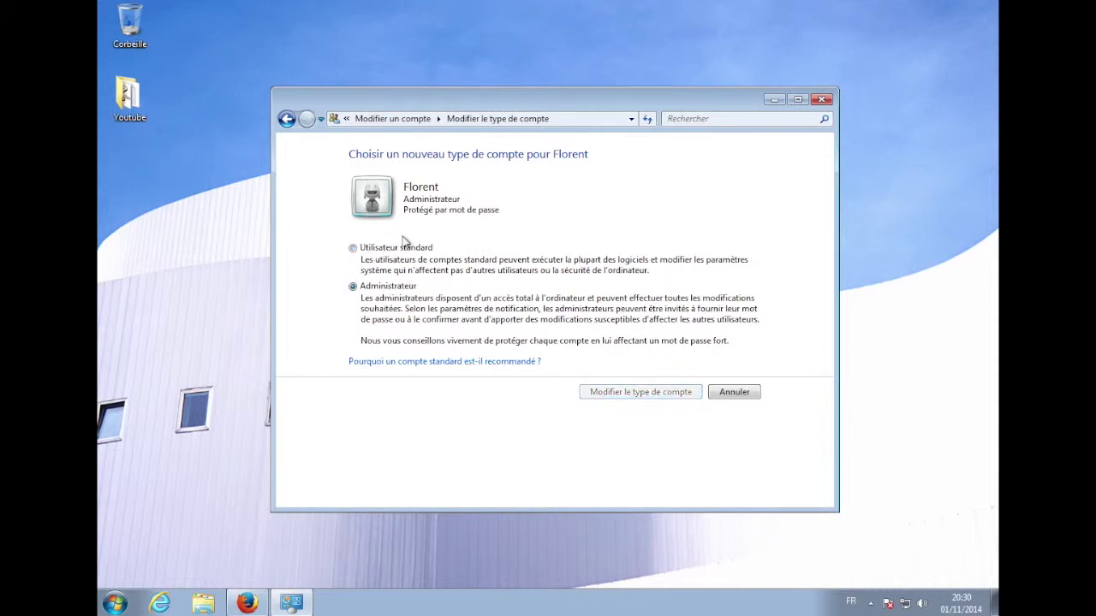
pyautogui.click(400, 250)
pyautogui.click(665, 398)
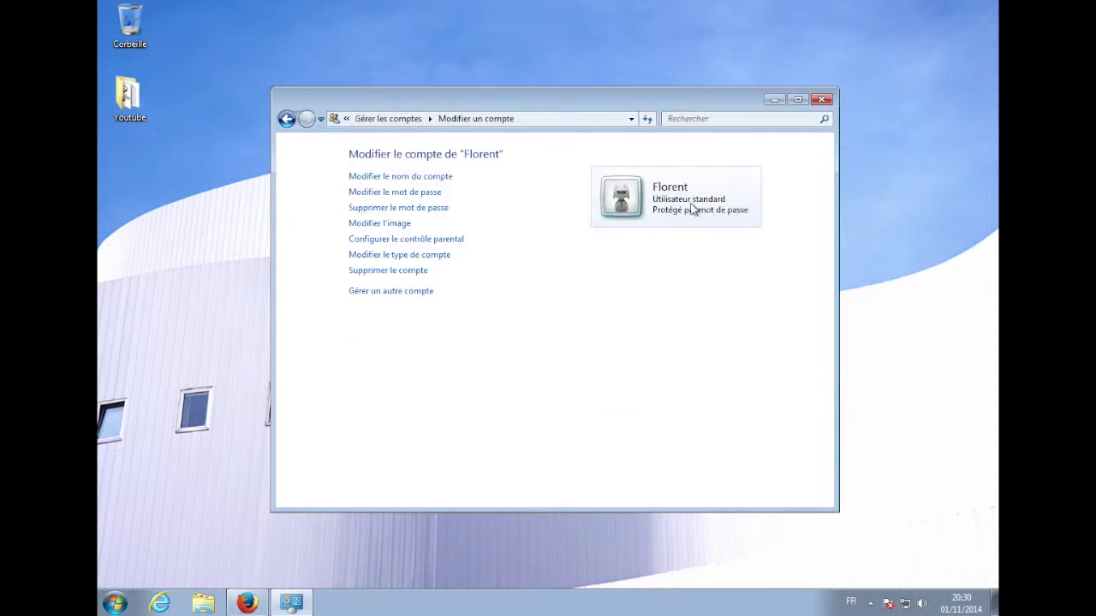
pyautogui.click(822, 100)
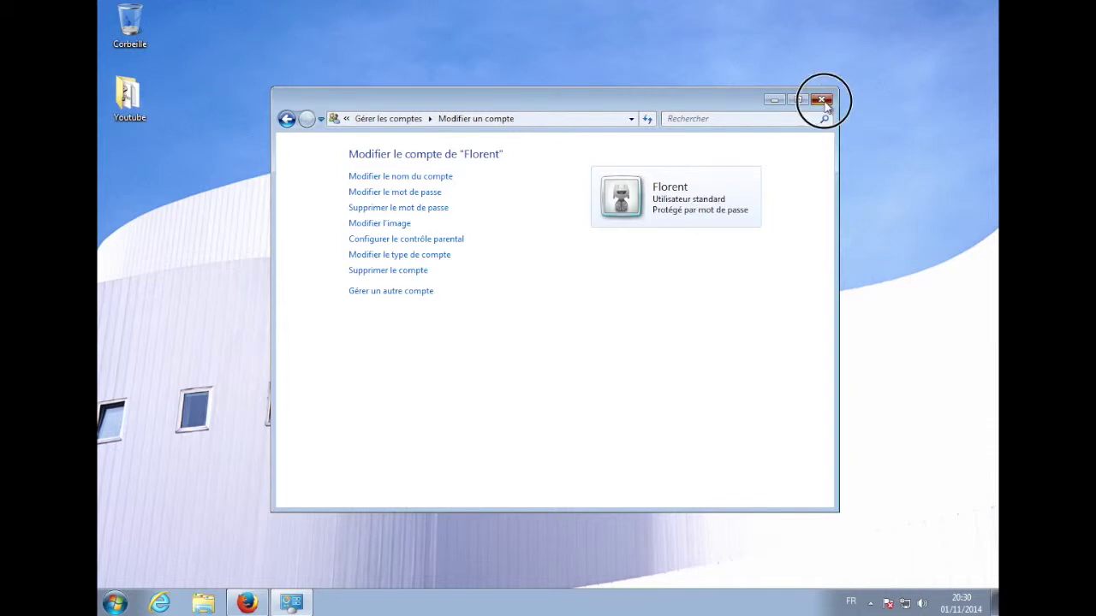
# Log off from the current Windows session
pyautogui.click(118, 603)
pyautogui.moveTo(373, 567)
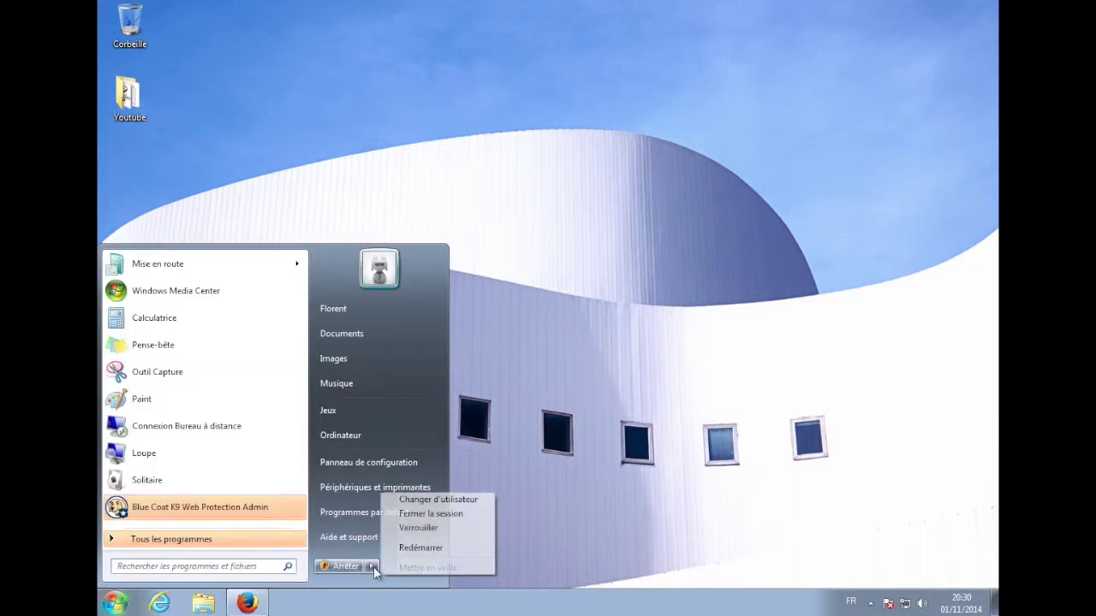
pyautogui.click(424, 514)
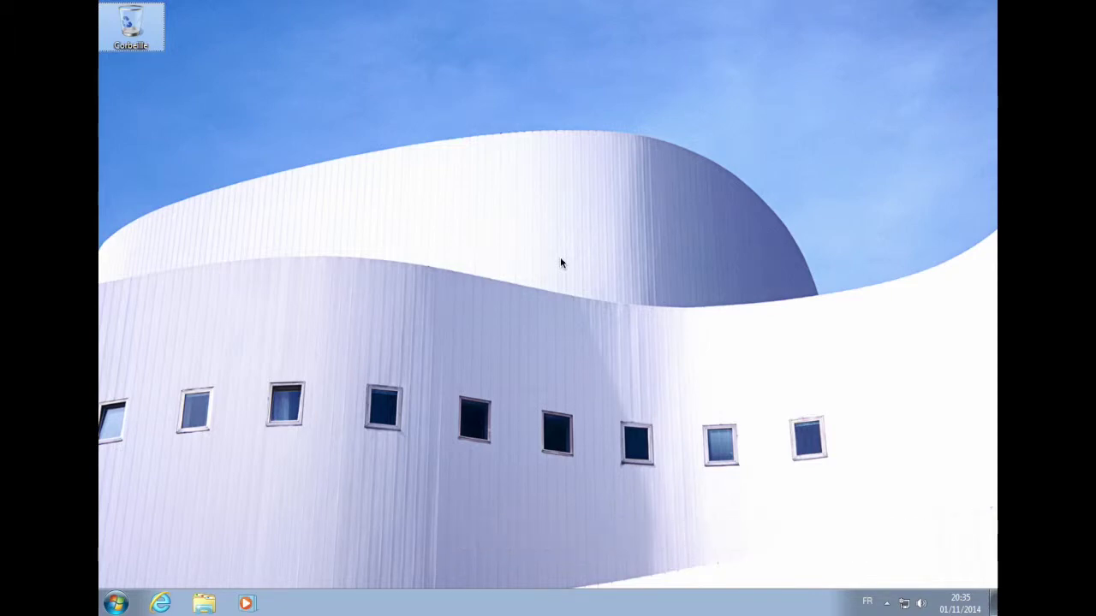
# In the new administrator's session, enter and confirm a password for the administrator account, leaving the hint empty
pyautogui.click(118, 603)
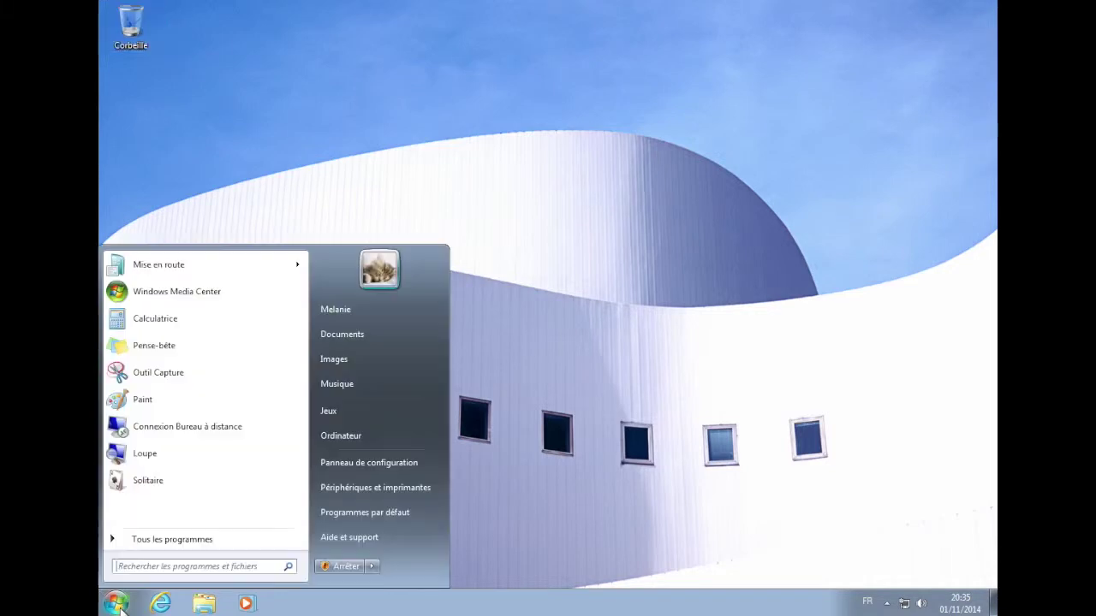
pyautogui.click(374, 465)
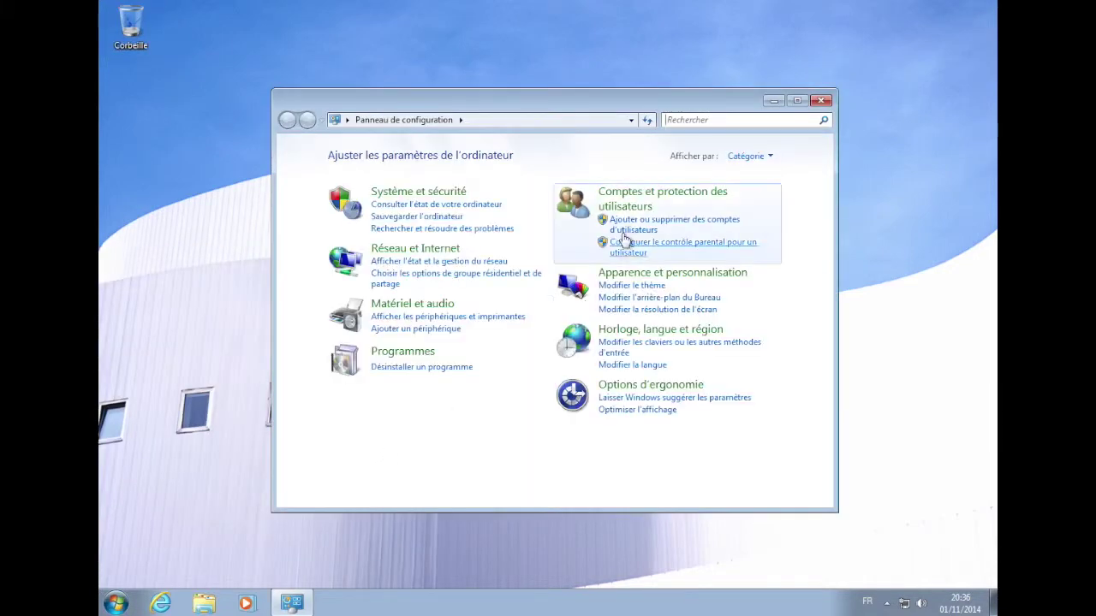
pyautogui.click(641, 227)
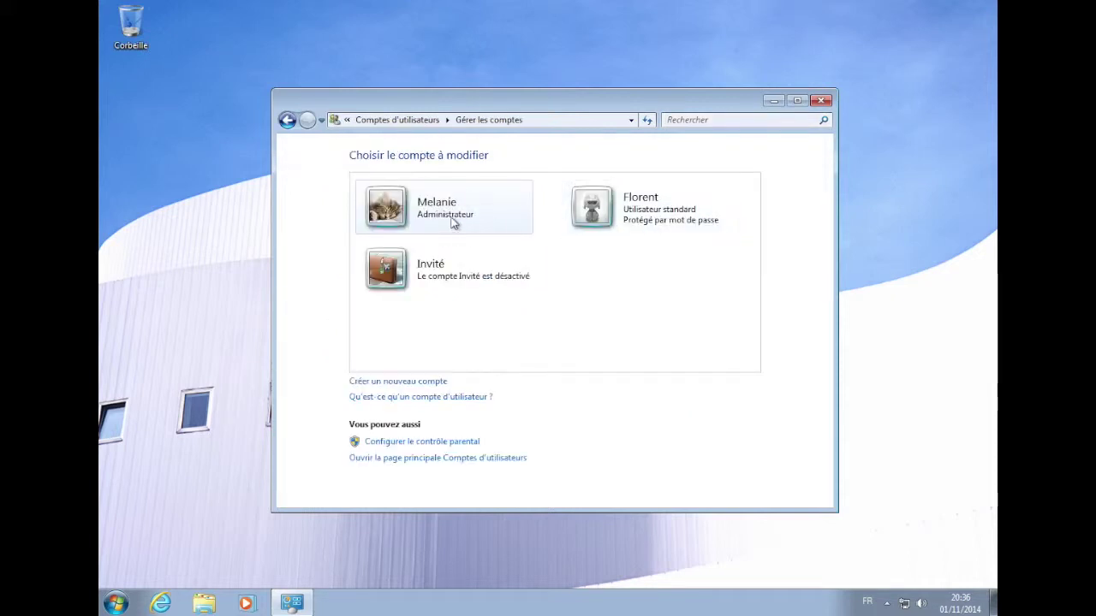
pyautogui.click(453, 221)
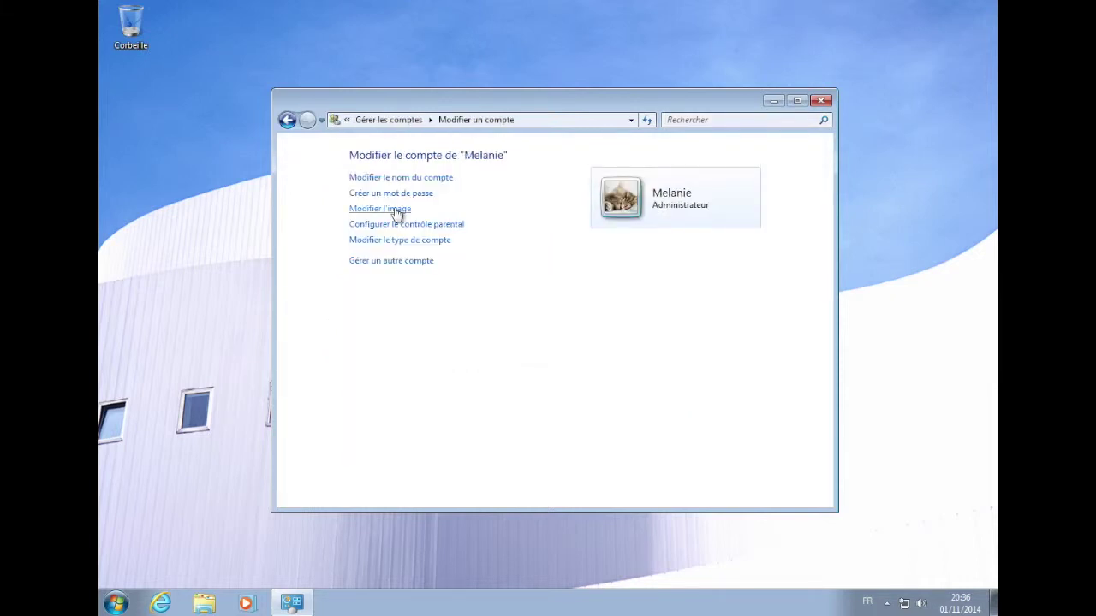
pyautogui.click(367, 194)
pyautogui.click(398, 312)
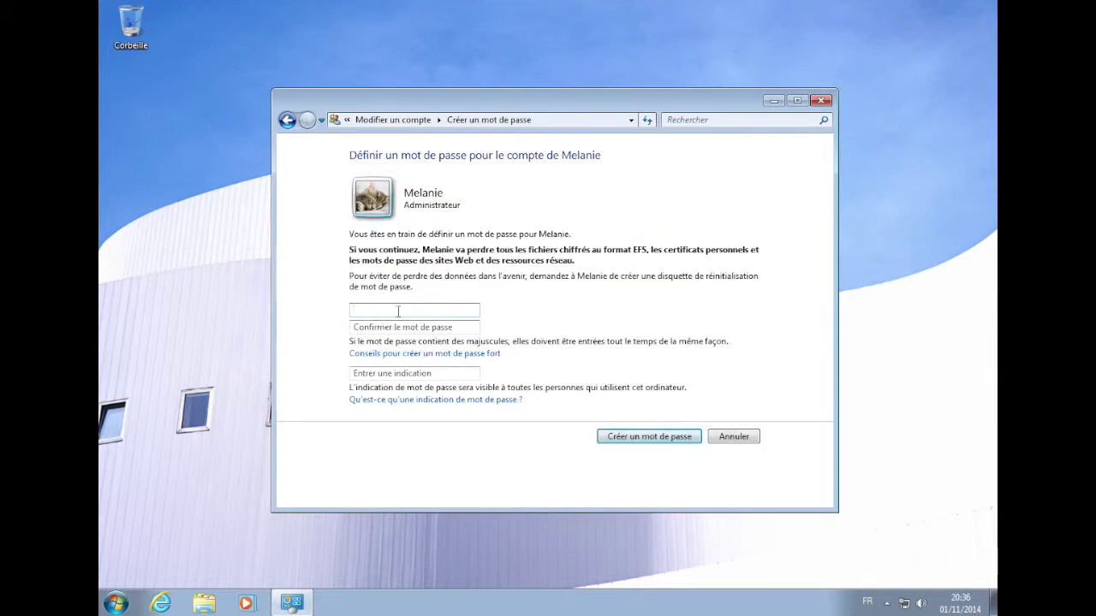
pyautogui.write('•••••••')
pyautogui.press('Tab')
pyautogui.write('•••••••')
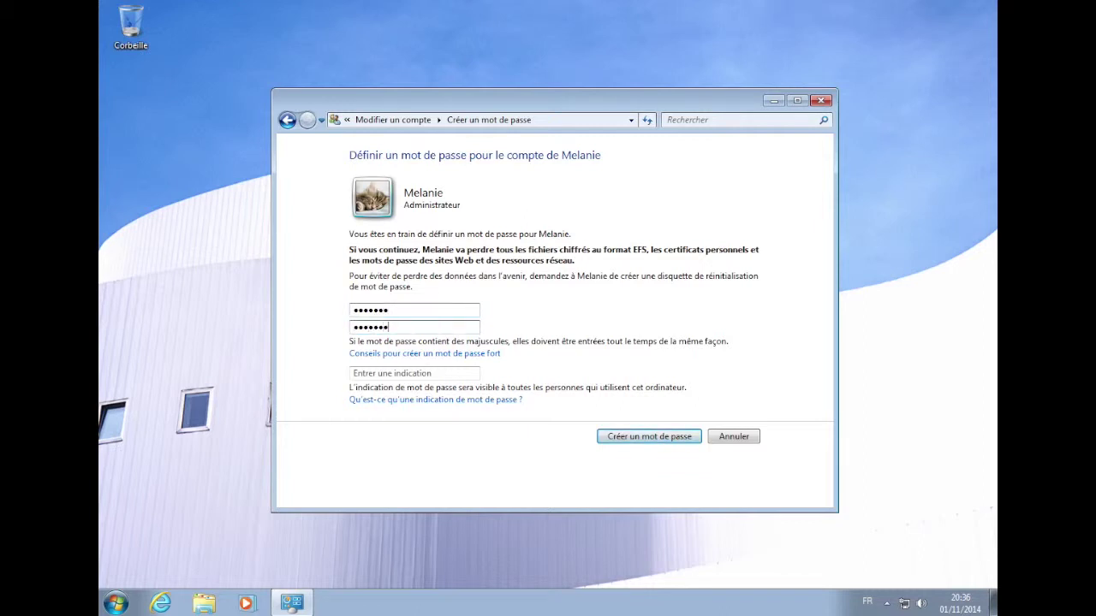
pyautogui.click(630, 441)
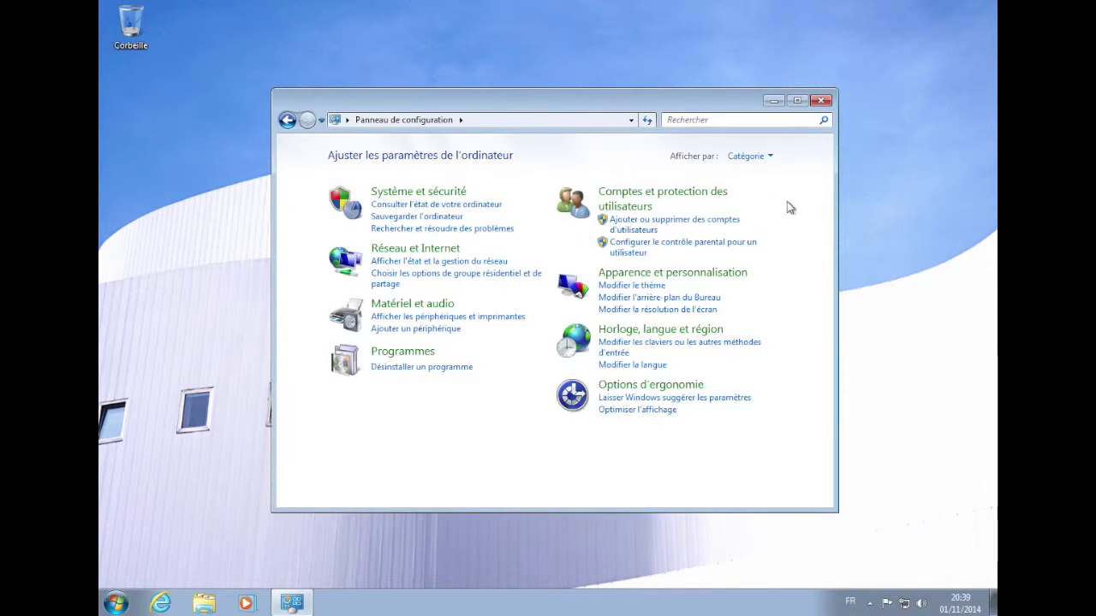
# Open the standard user's parental controls and examine the list of programs that can be authorized, without saving any restriction
pyautogui.click(641, 247)
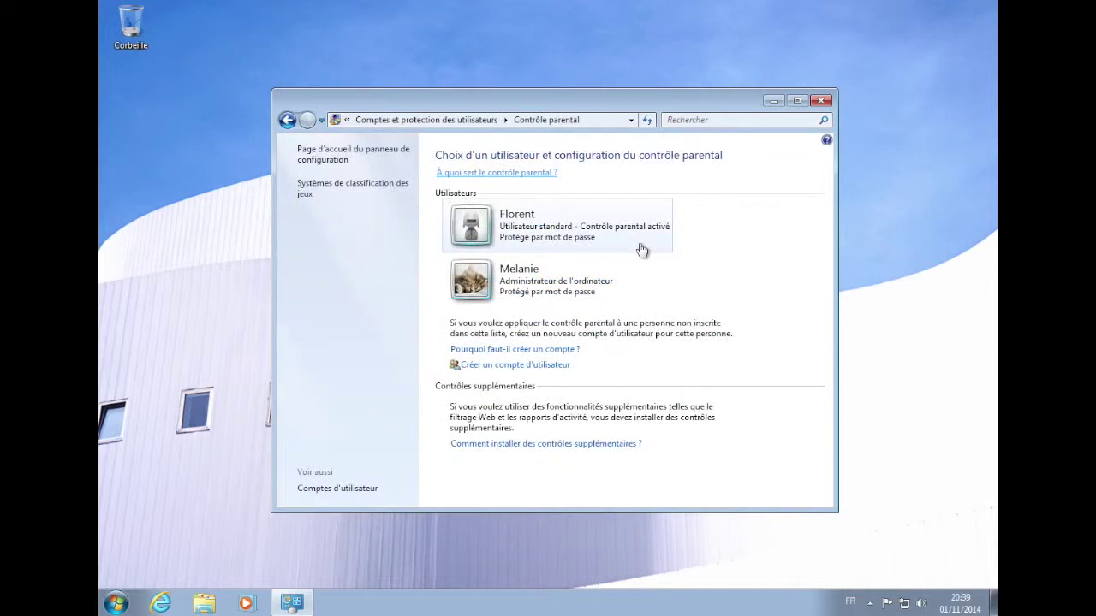
pyautogui.click(519, 233)
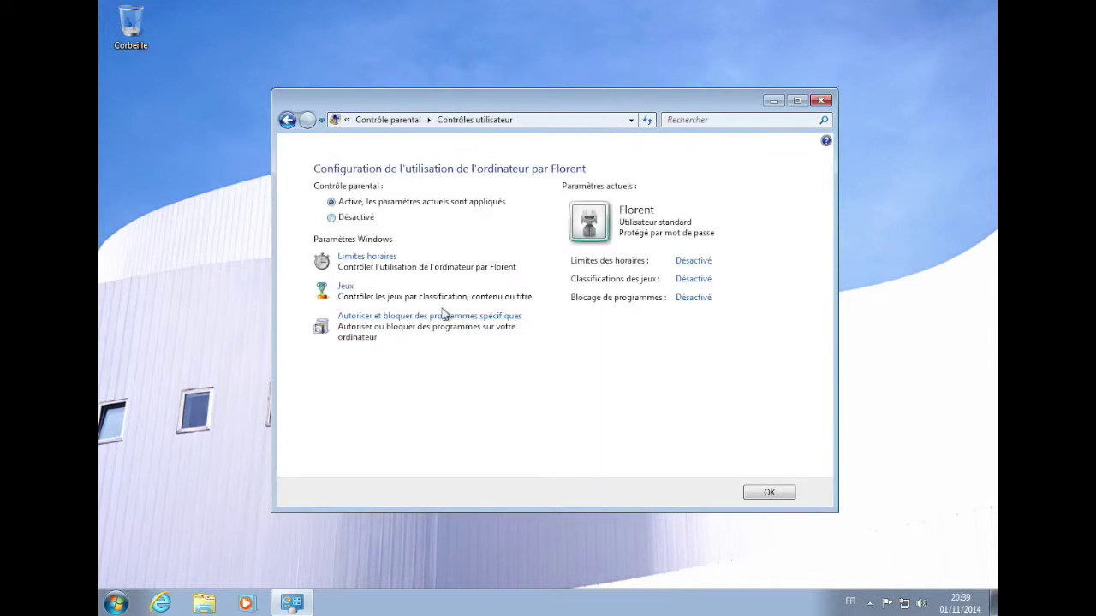
pyautogui.click(390, 318)
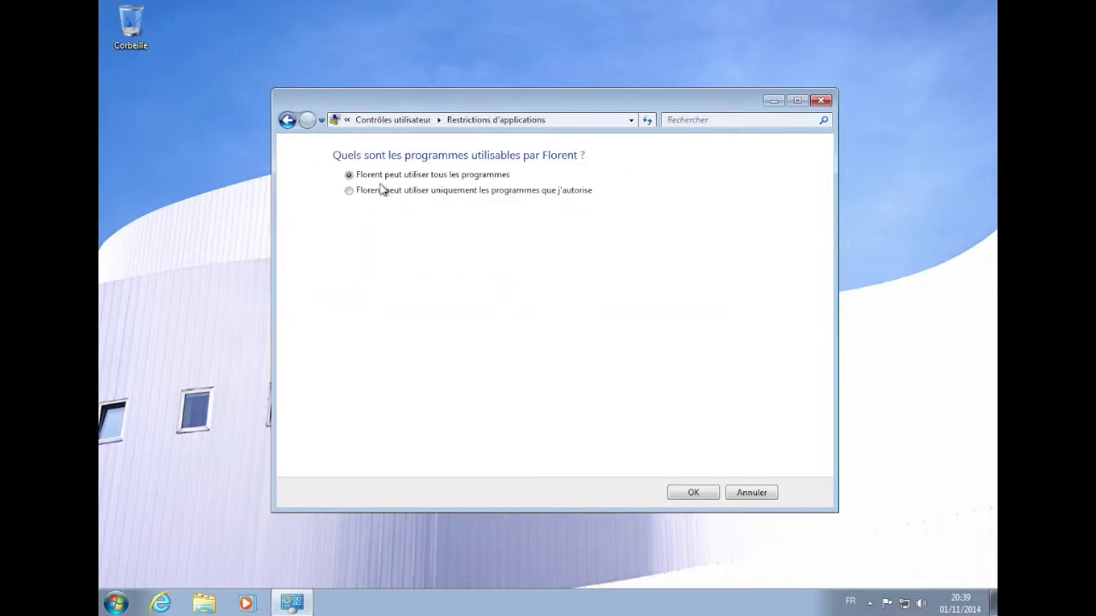
pyautogui.click(384, 195)
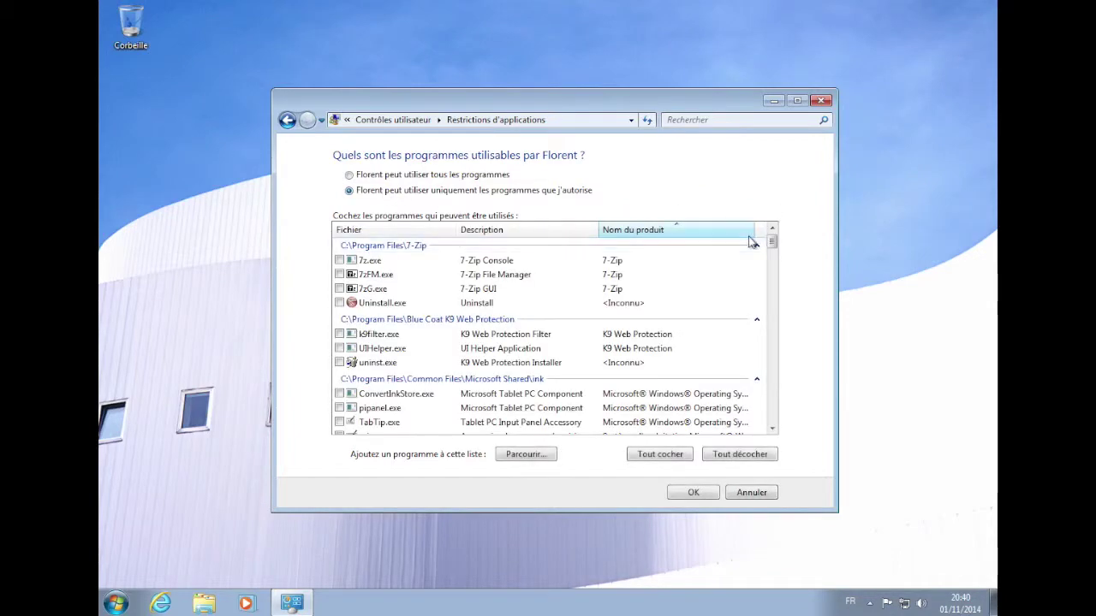
pyautogui.moveTo(771, 238); pyautogui.dragTo(773, 417)
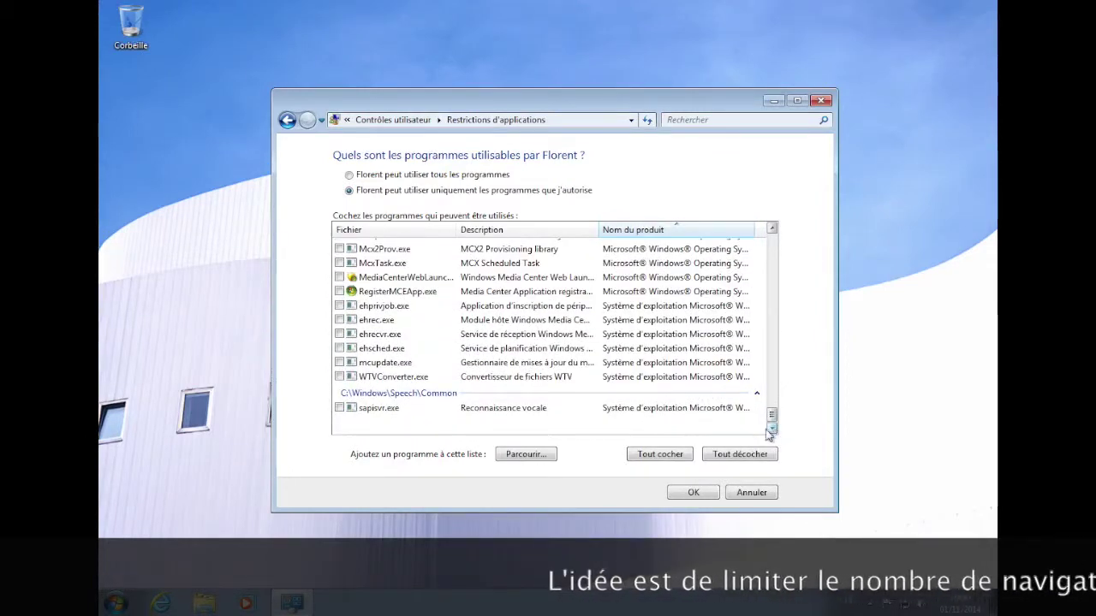
pyautogui.click(743, 498)
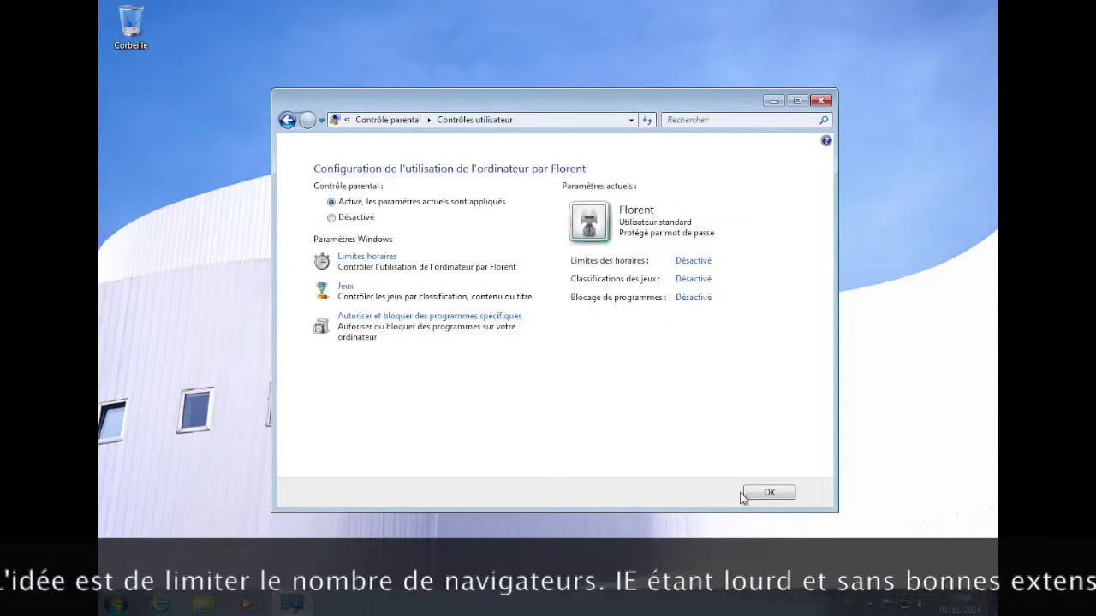
# Save the standard user's parental controls as enabled and reopen that account's control settings to review them
pyautogui.click(755, 495)
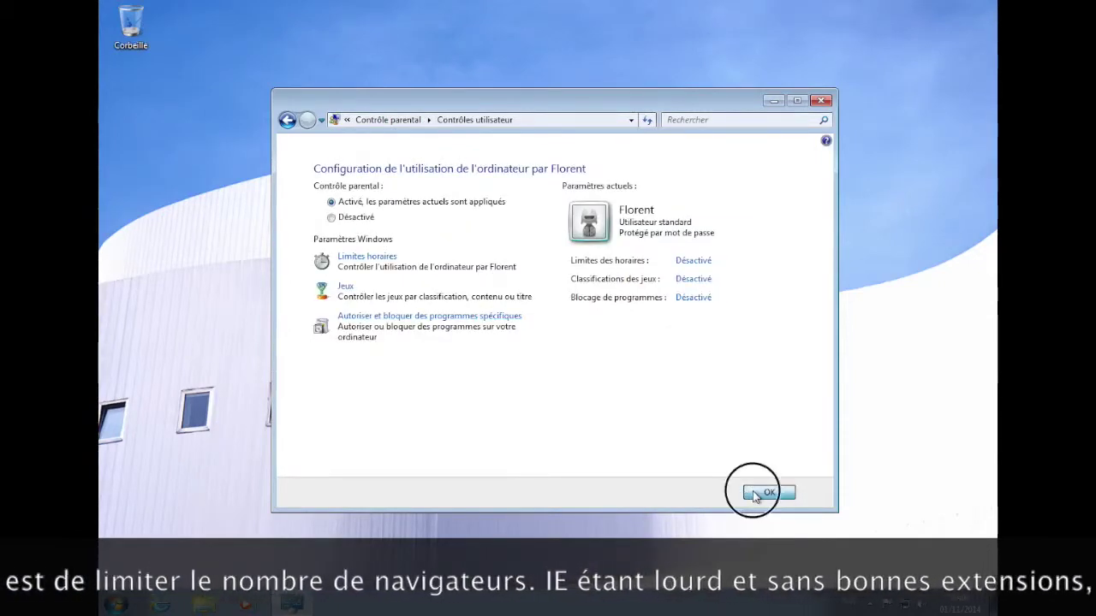
pyautogui.click(381, 120)
pyautogui.click(379, 125)
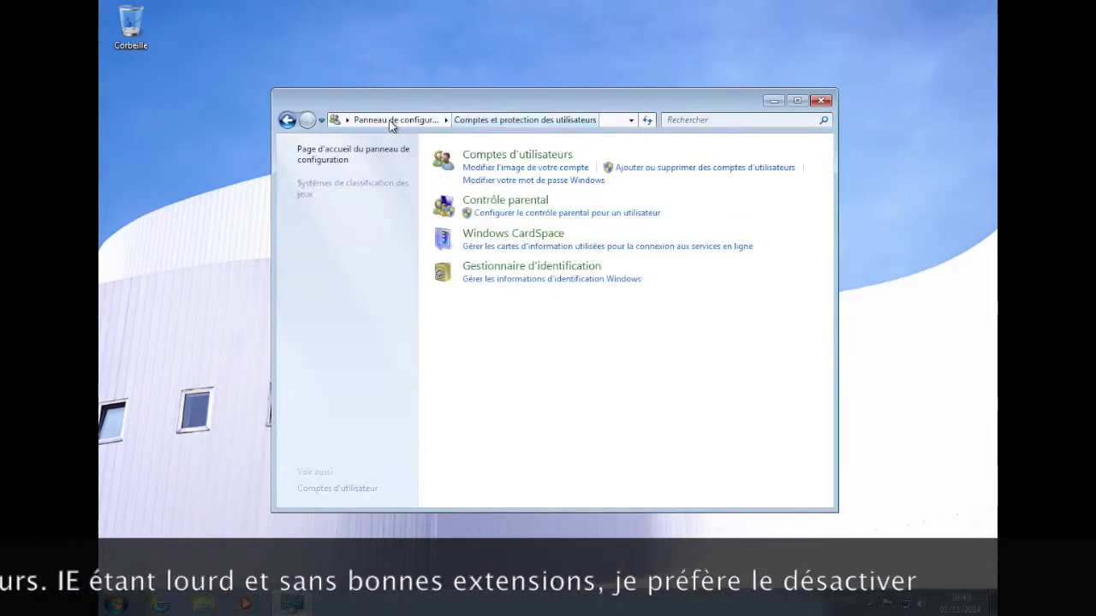
pyautogui.click(389, 120)
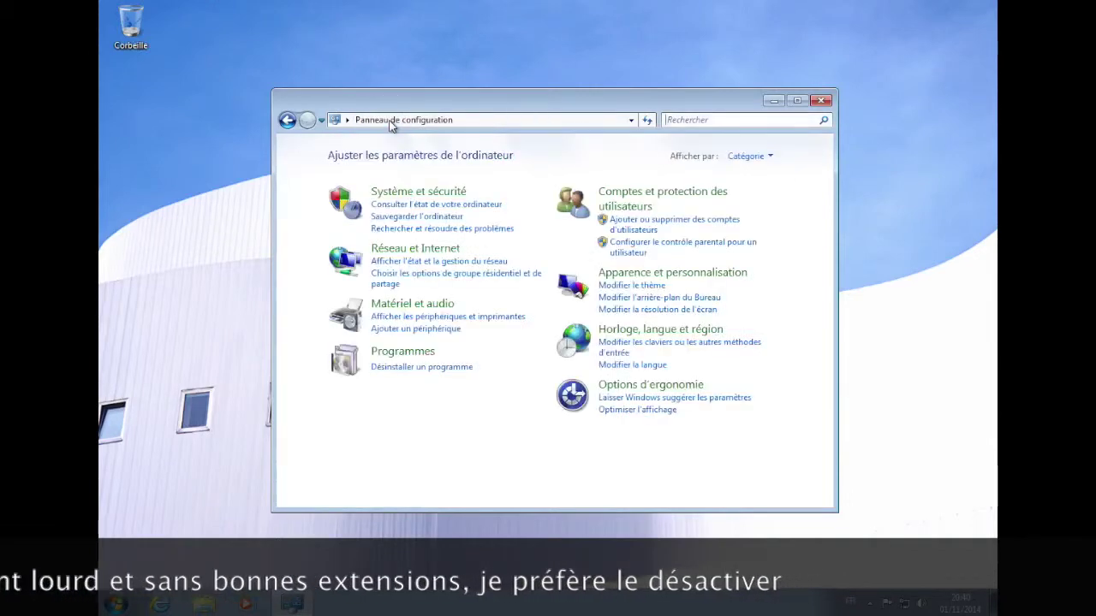
pyautogui.click(636, 245)
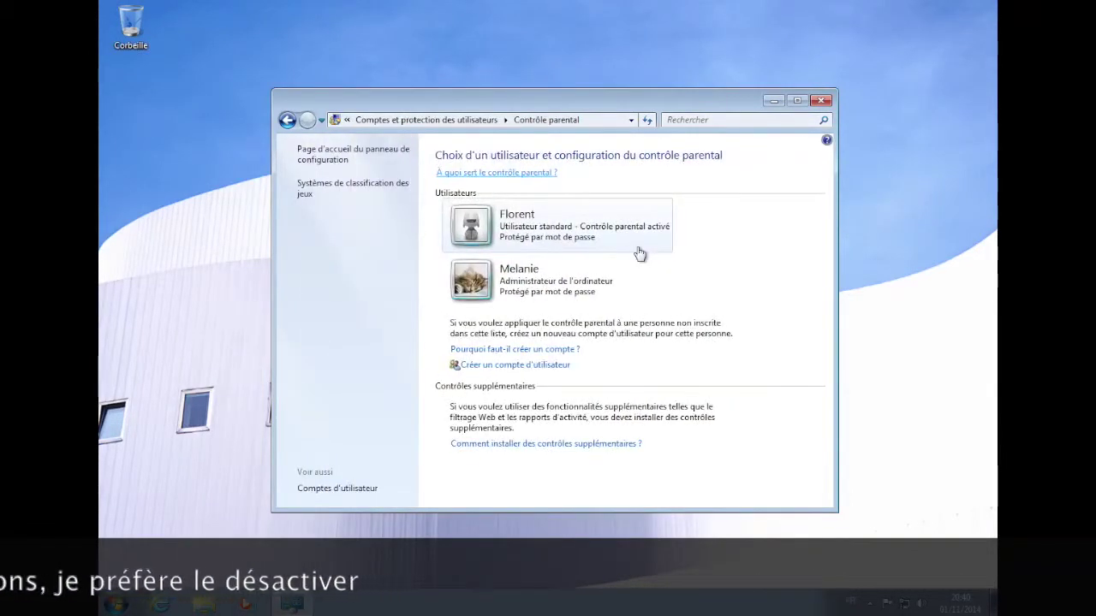
pyautogui.click(545, 230)
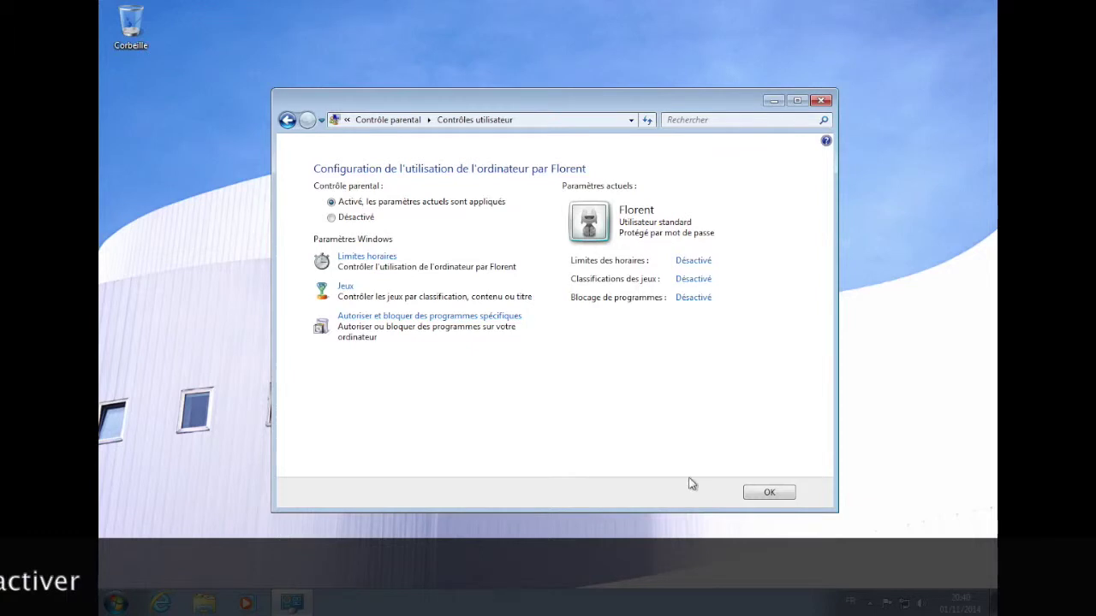
# Disable the Internet Explorer 9 Windows feature, accepting its effect on other programs, and restart the computer immediately
pyautogui.click(390, 122)
pyautogui.click(392, 120)
pyautogui.click(393, 120)
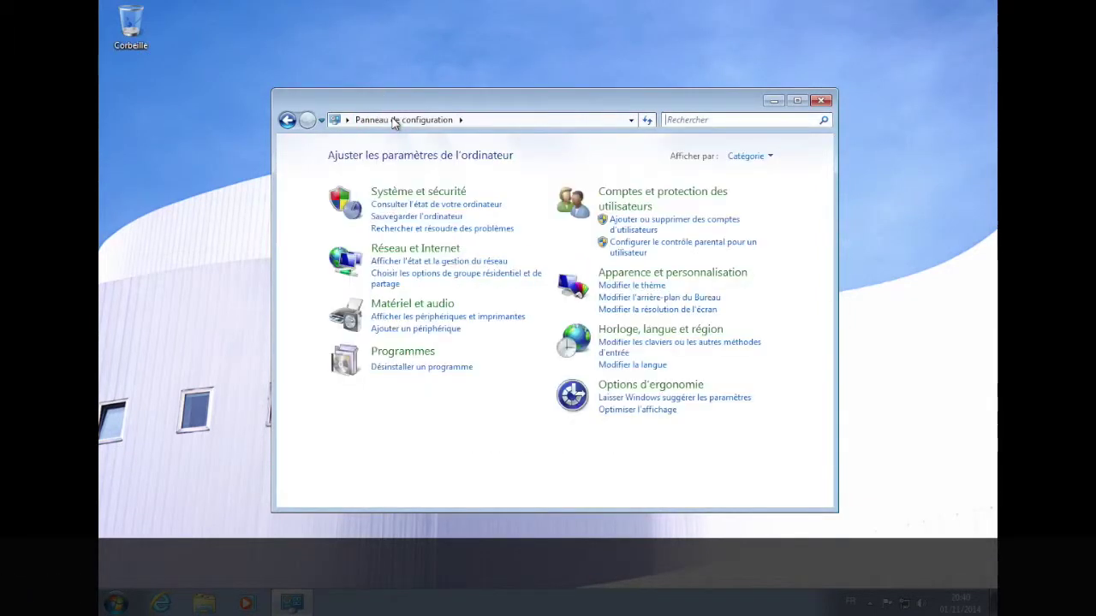
pyautogui.click(406, 368)
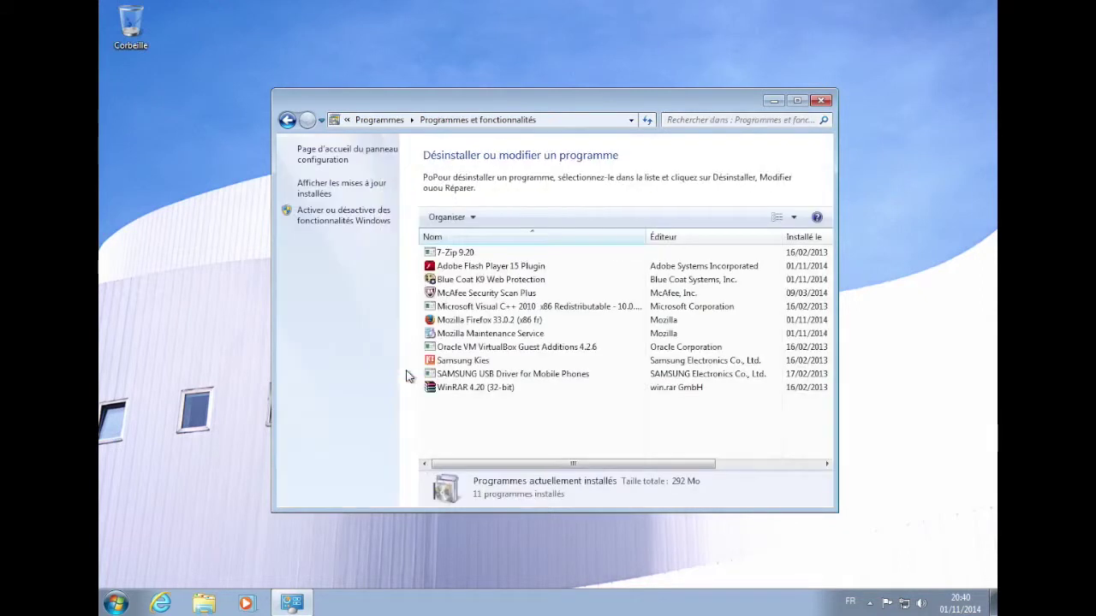
pyautogui.click(344, 224)
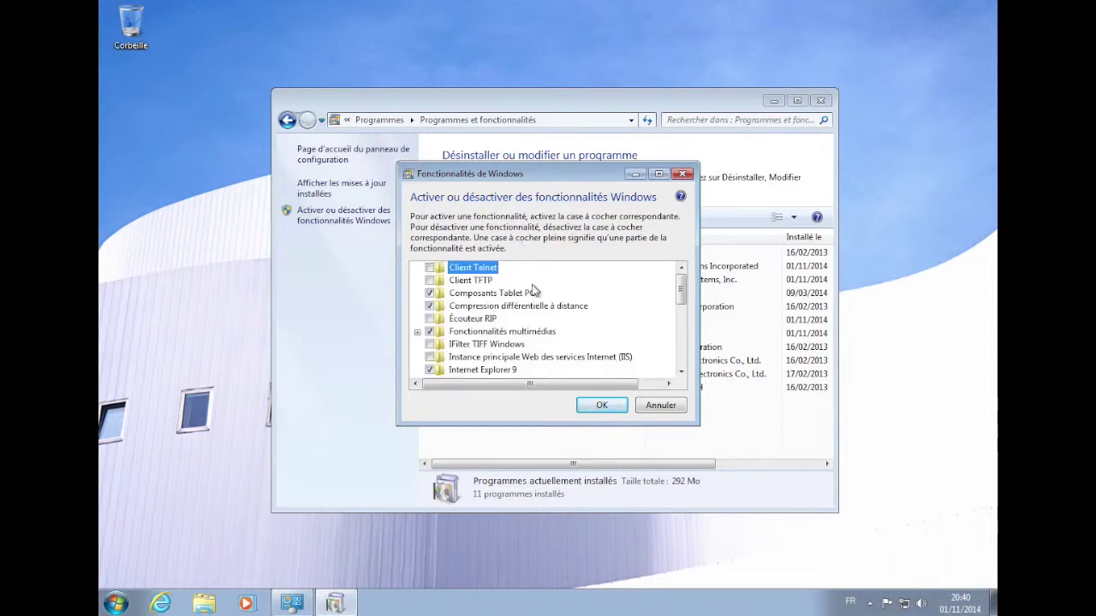
pyautogui.moveTo(684, 290); pyautogui.dragTo(684, 299)
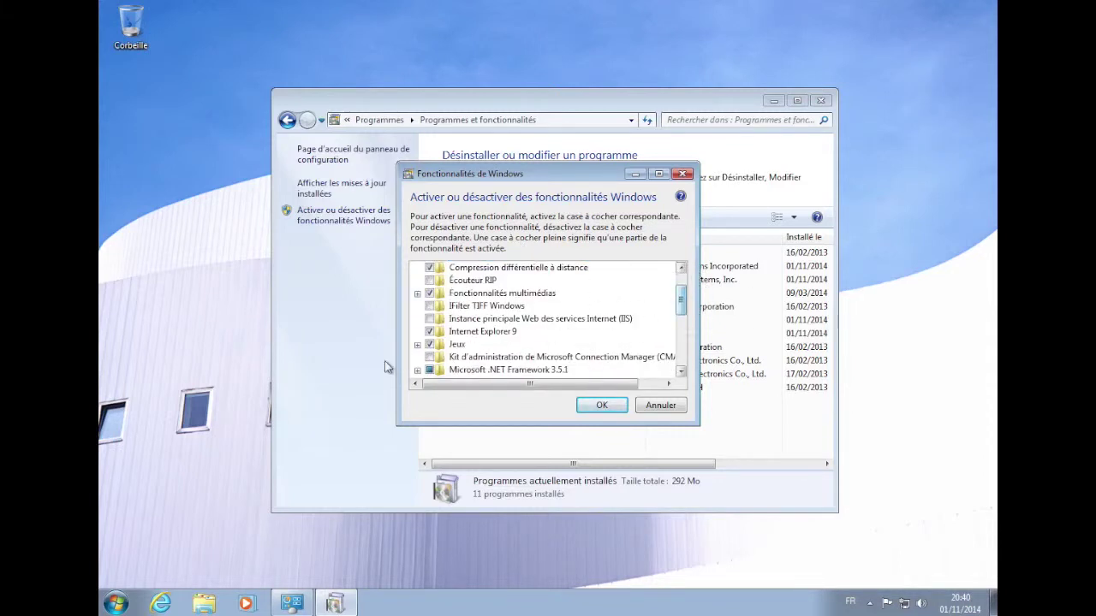
pyautogui.click(430, 332)
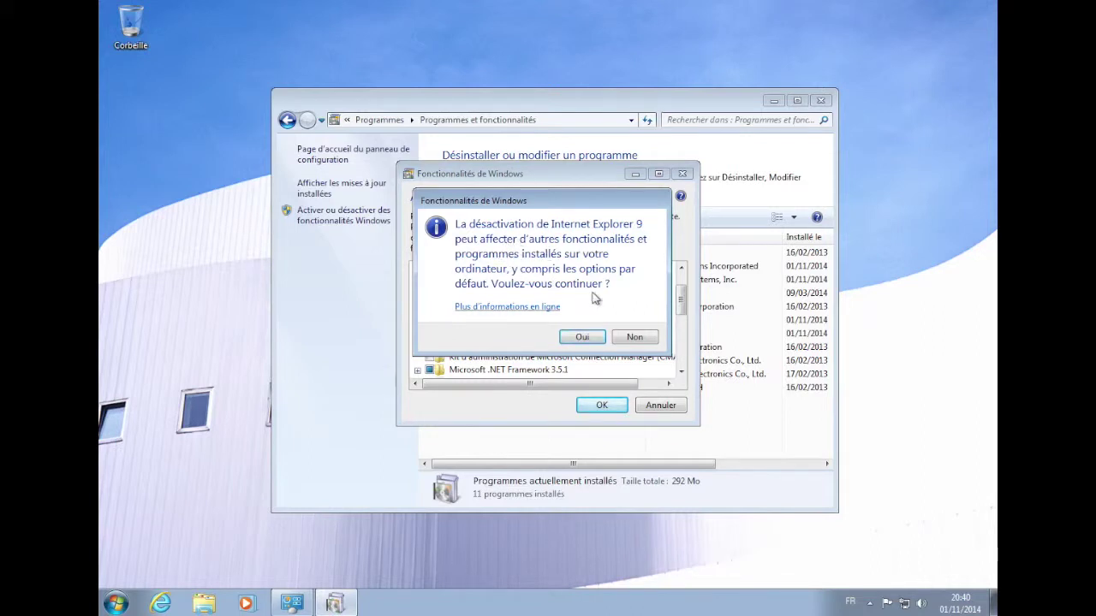
pyautogui.click(582, 339)
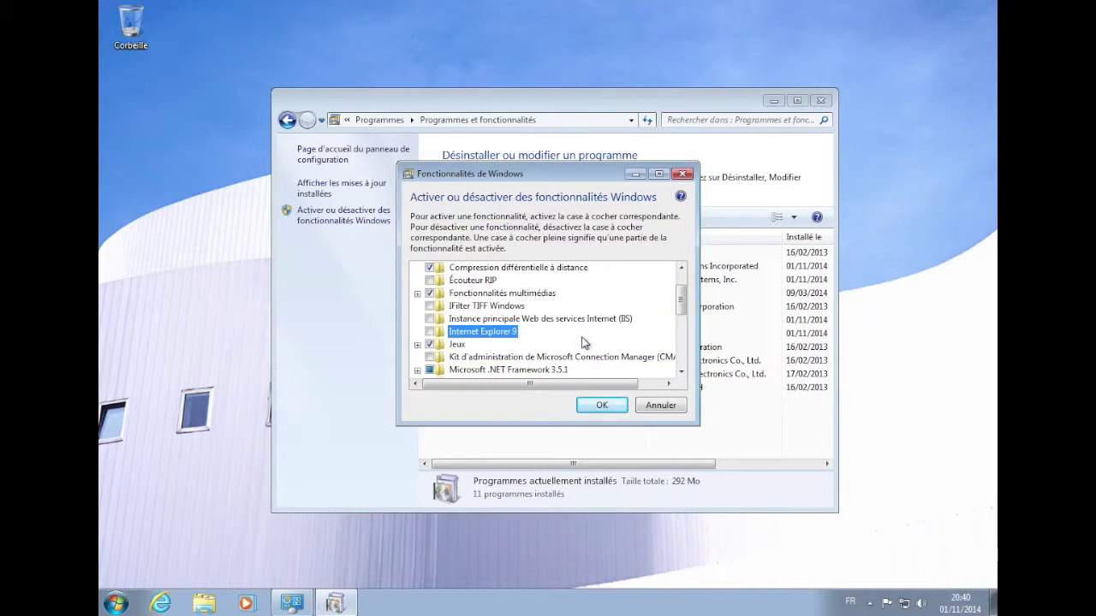
pyautogui.click(600, 406)
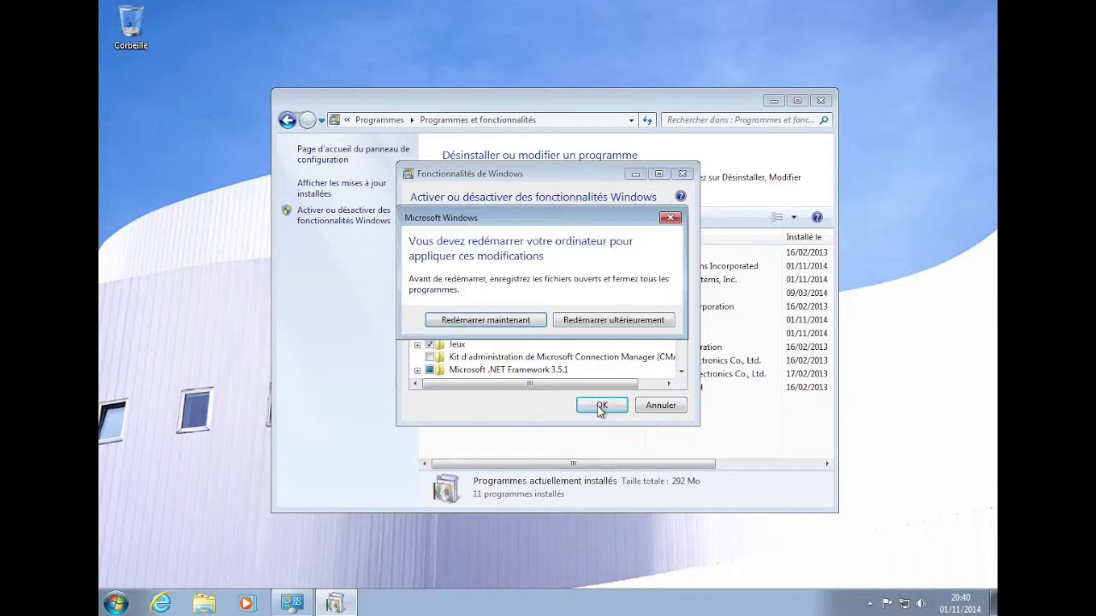
pyautogui.click(538, 323)
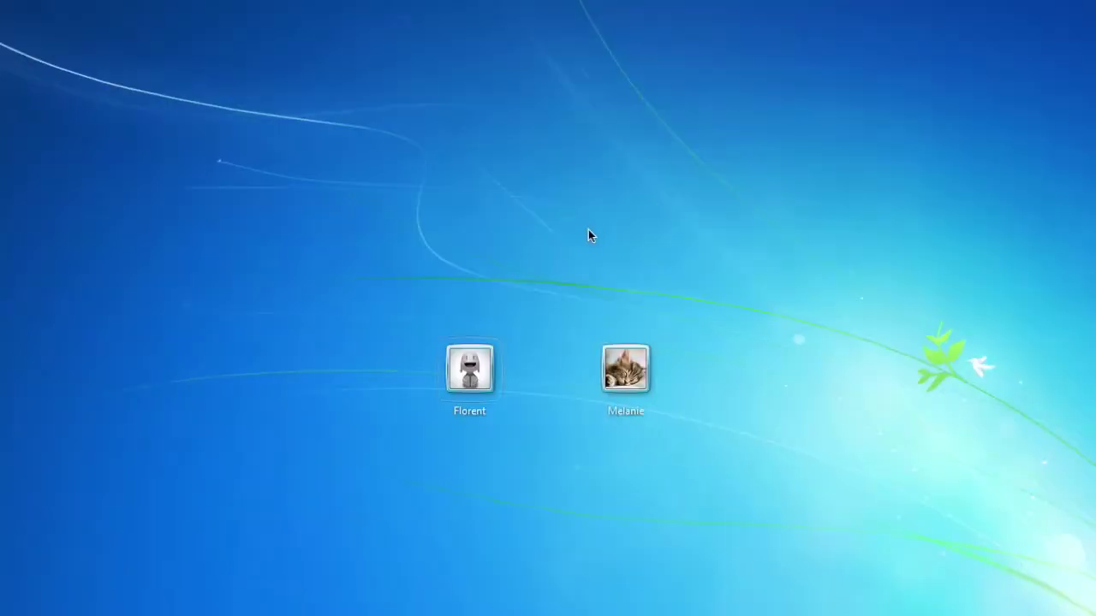
# Log on to the standard user's session with the account password
pyautogui.click(472, 368)
pyautogui.write('aaaaaaaa')
pyautogui.press('Return')
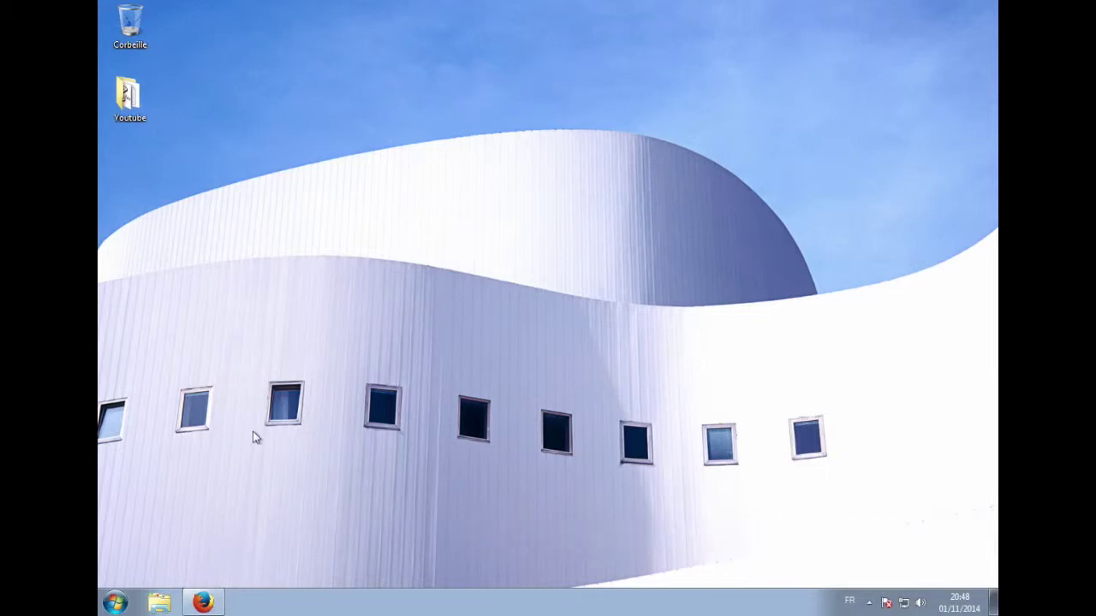
# Test the web filter in Firefox by visiting youporn.com and examine the K9 Web Protection page
pyautogui.click(206, 600)
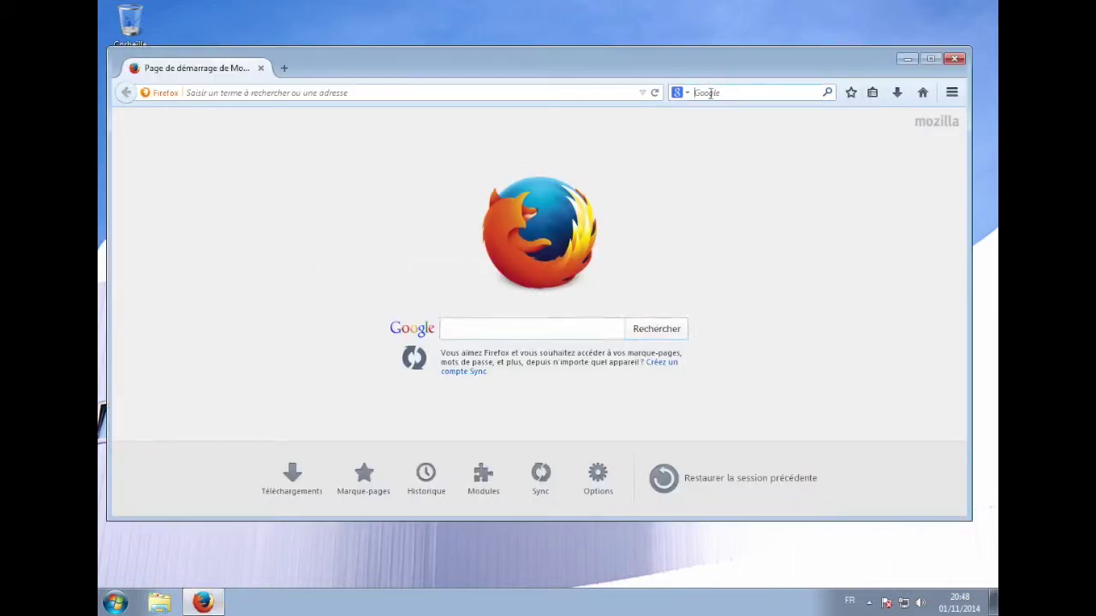
pyautogui.write('youporn.')
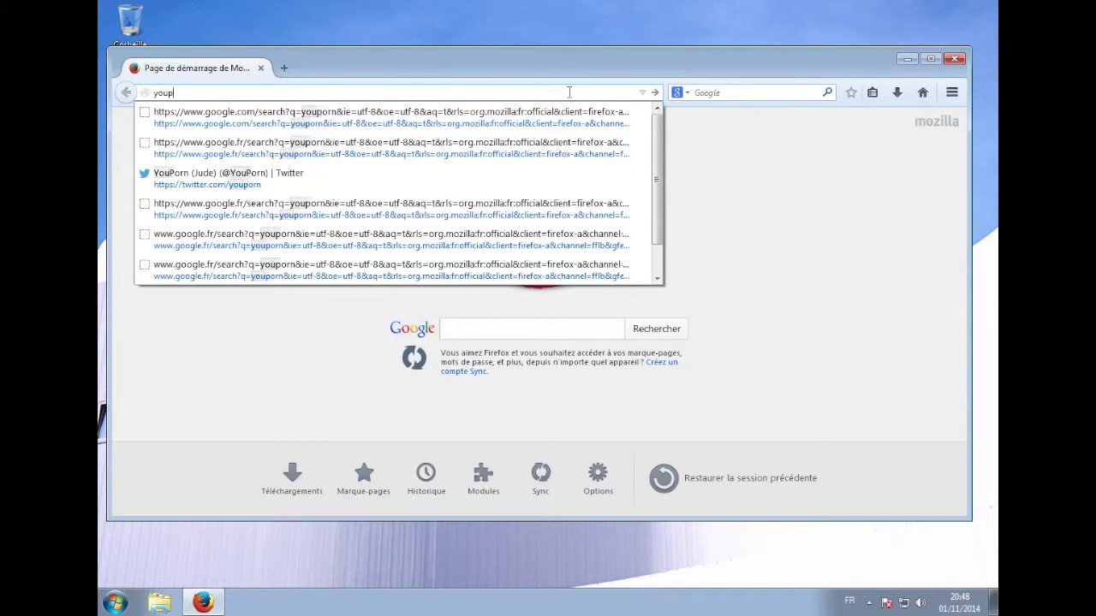
pyautogui.write('com')
pyautogui.press('Return')
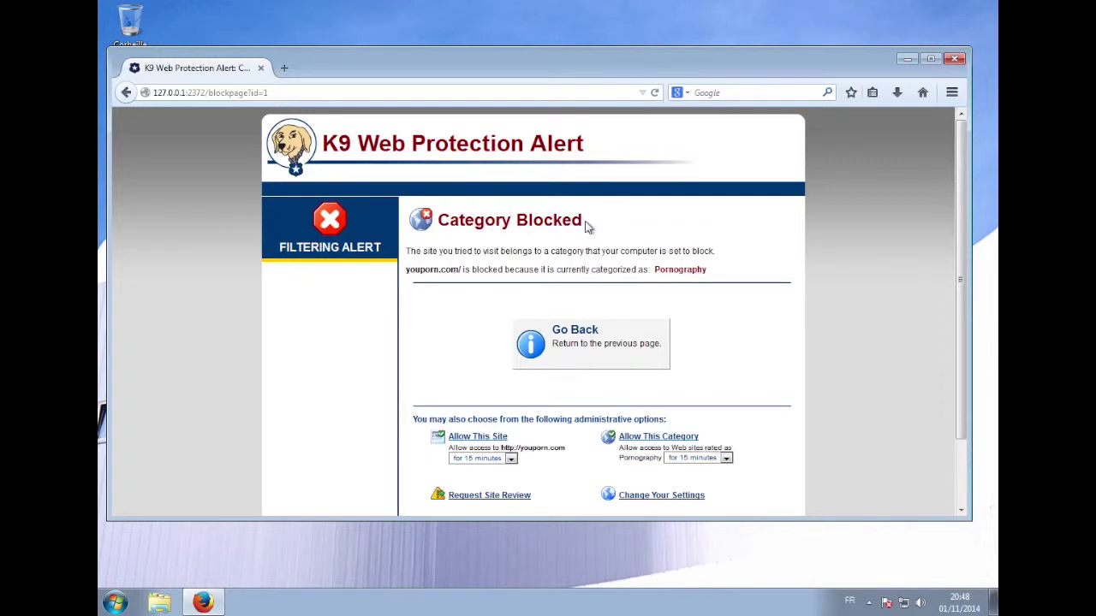
pyautogui.click(835, 252)
pyautogui.scroll(-1, 835, 252)
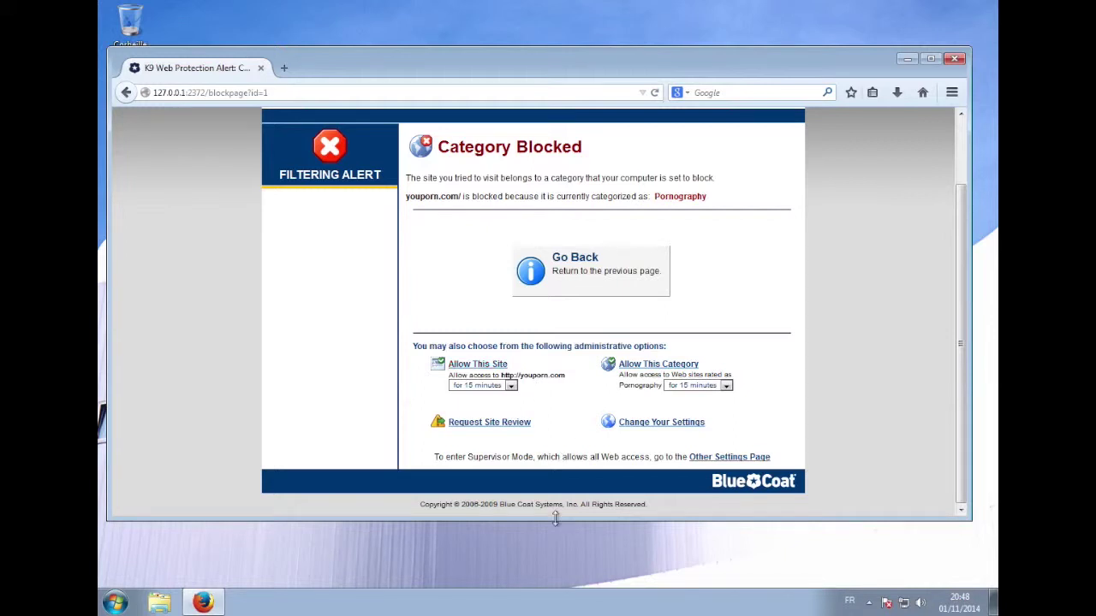
pyautogui.moveTo(555, 521); pyautogui.dragTo(557, 548)
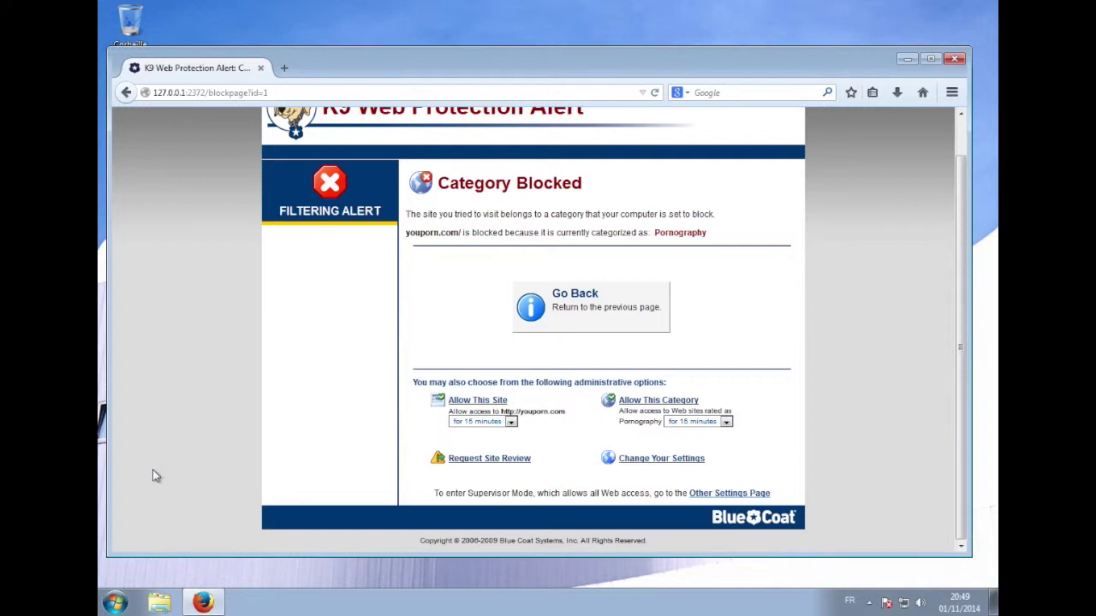
# Open teamviewer.com/fr in a new browser tab and download the free full version's installer, TeamViewer_Setup_fr.exe
pyautogui.click(284, 67)
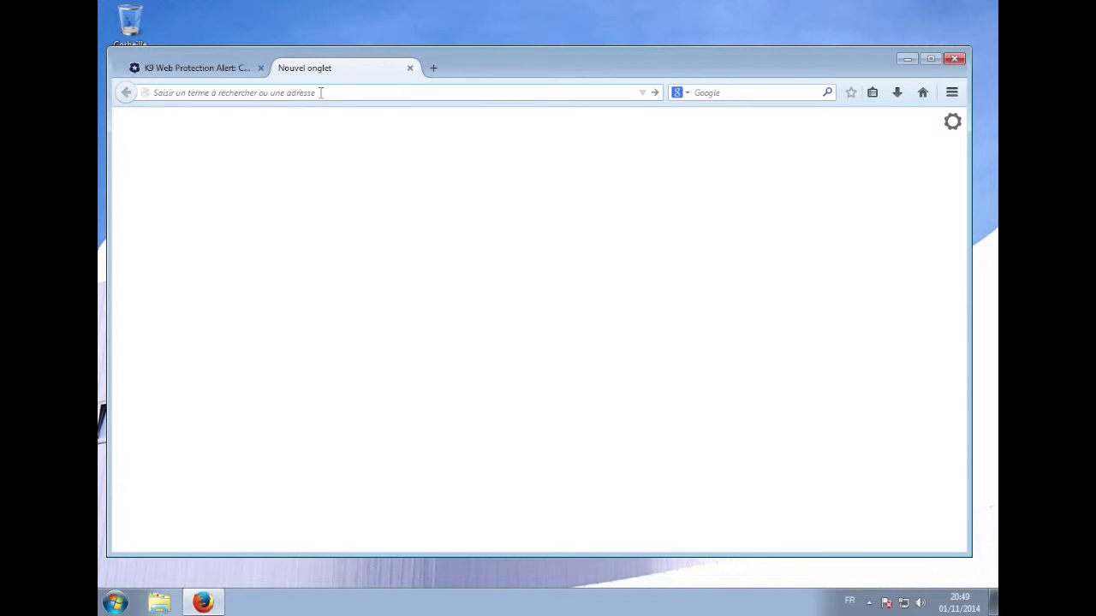
pyautogui.write('team')
pyautogui.write('viewer')
pyautogui.write('.com/fr')
pyautogui.press('Return')
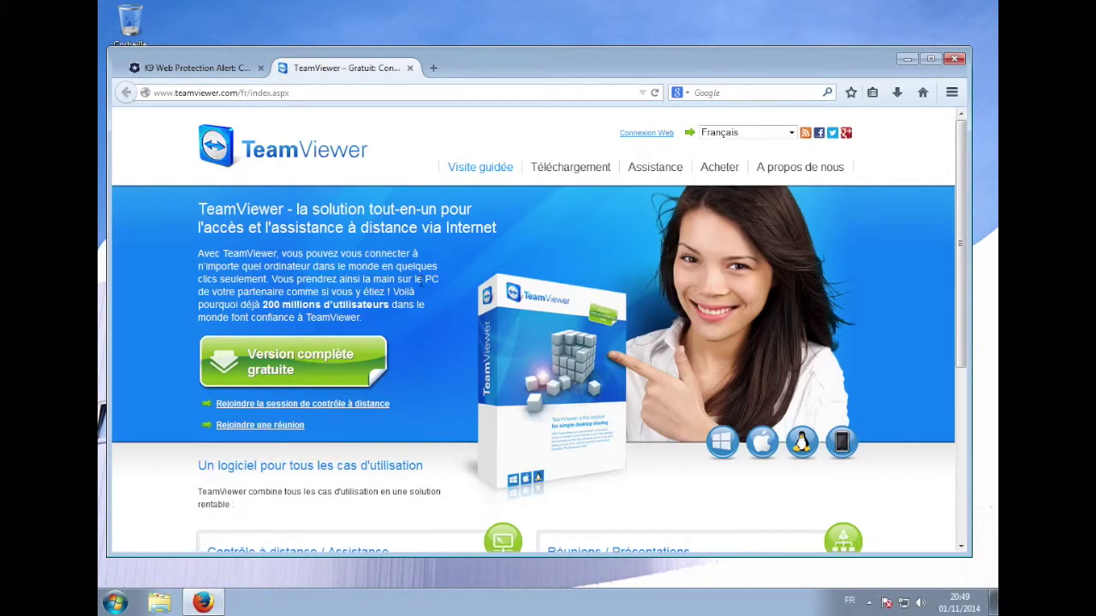
pyautogui.scroll(-5, 421, 285)
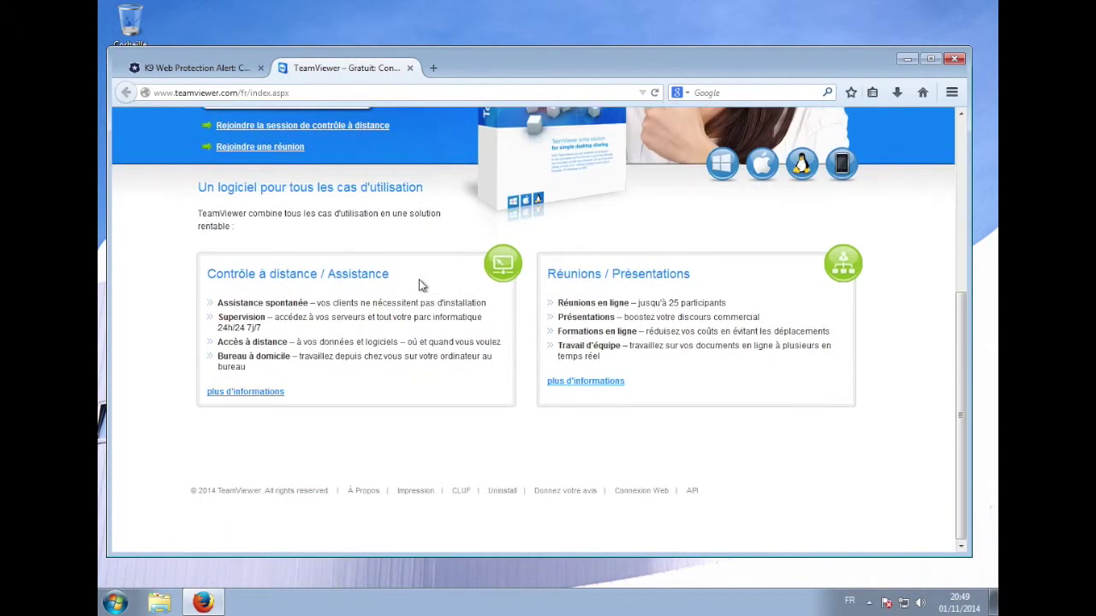
pyautogui.scroll(5, 420, 285)
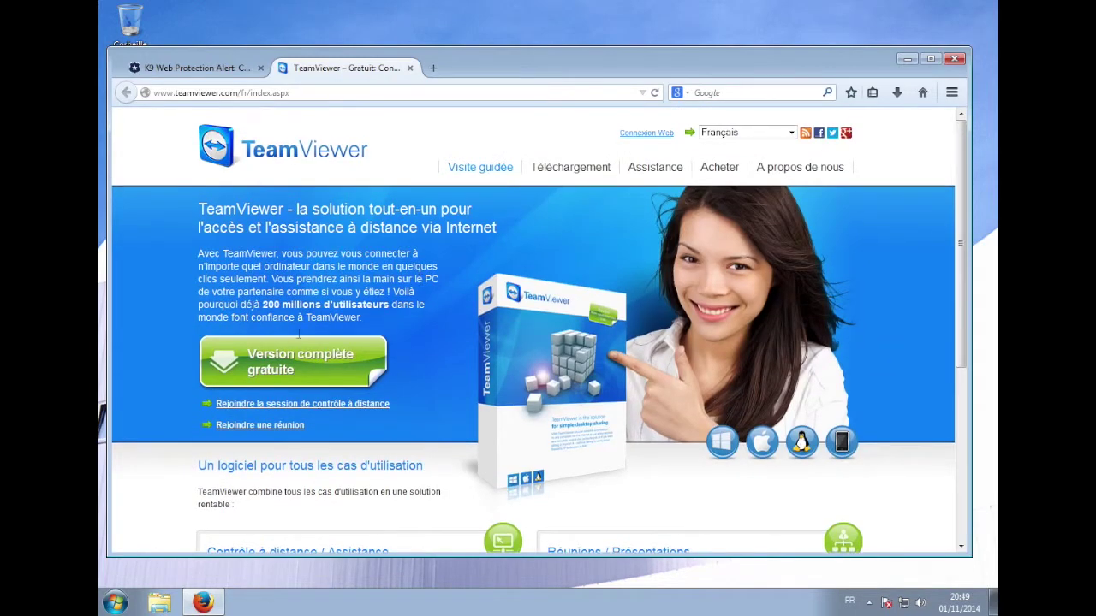
pyautogui.click(290, 350)
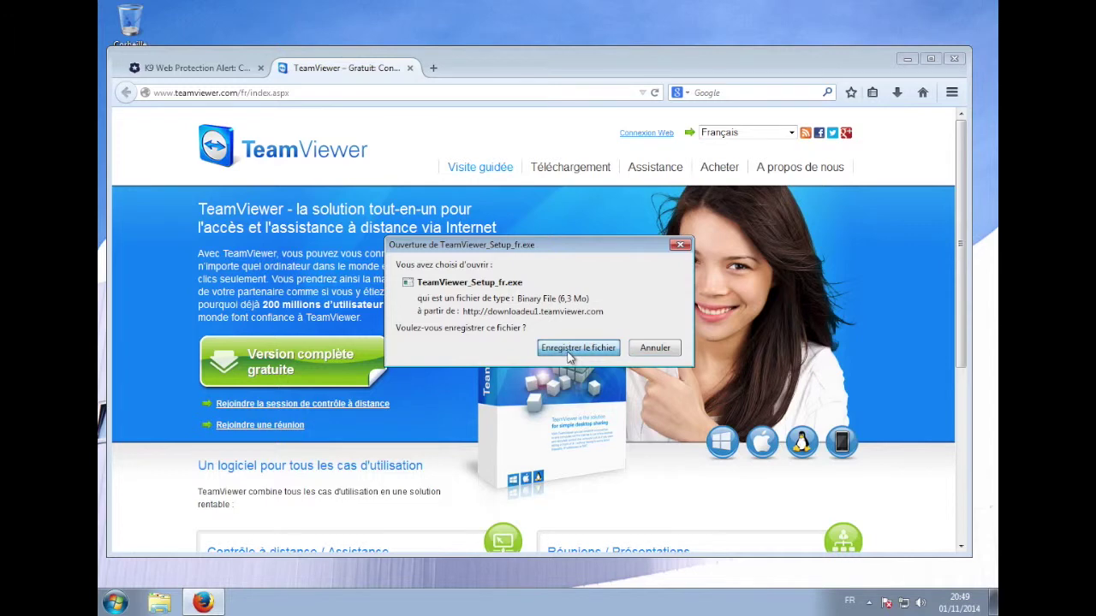
pyautogui.click(570, 349)
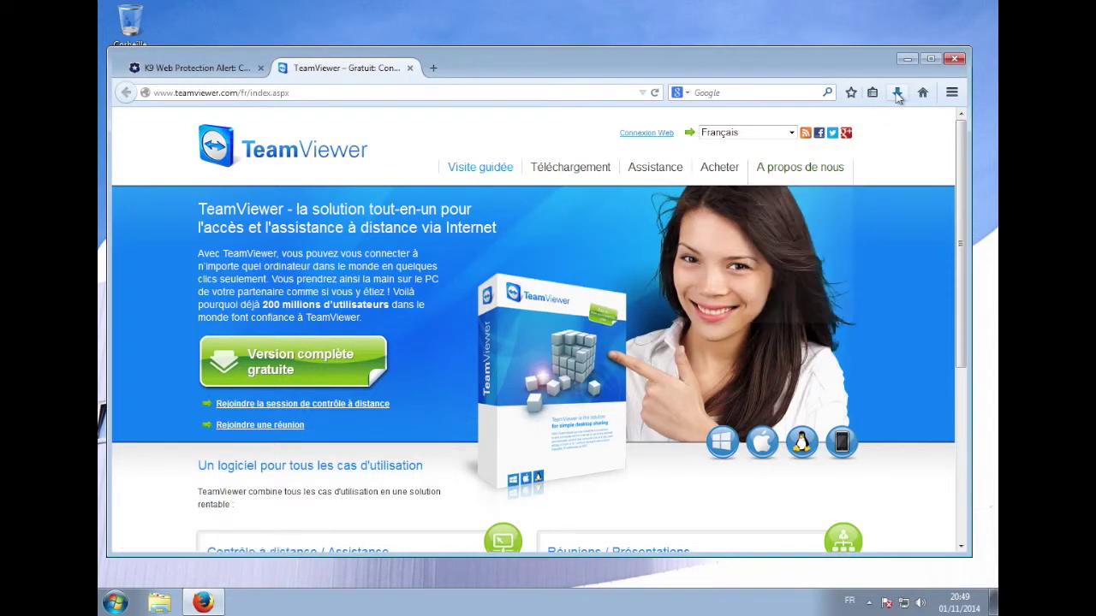
# Run the downloaded installer, choose installation for later remote control and personal, non-commercial use, and authorize it with the administrator password
pyautogui.click(897, 94)
pyautogui.click(708, 139)
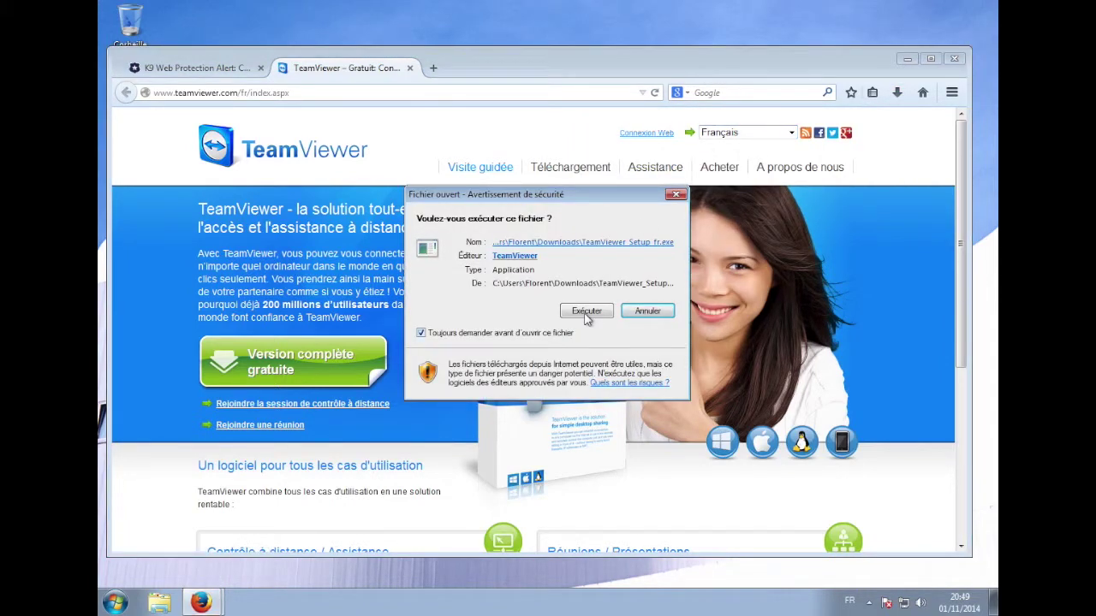
pyautogui.click(586, 311)
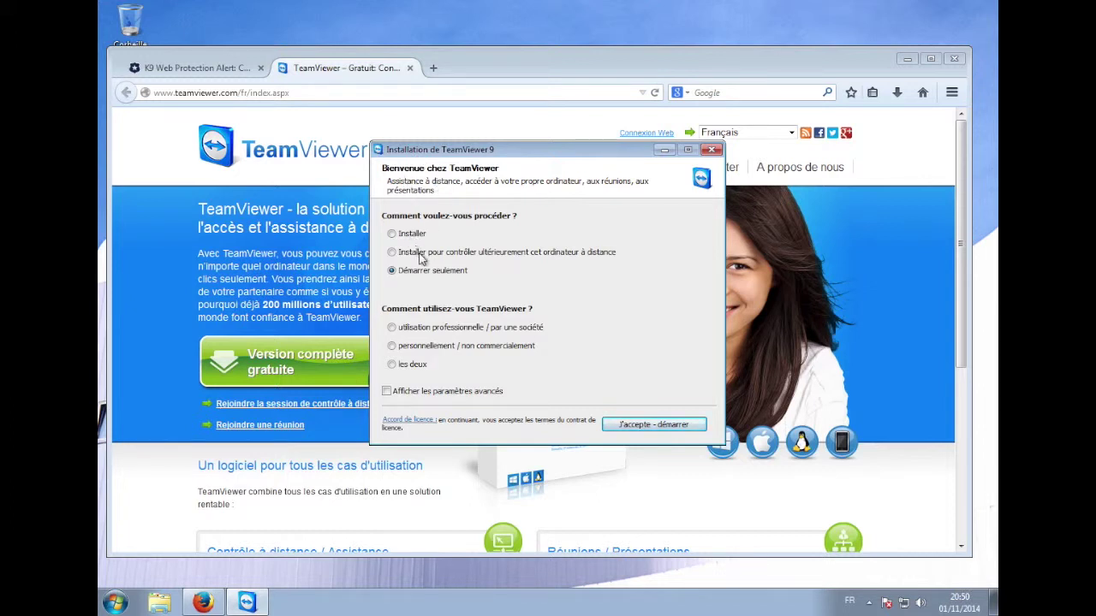
pyautogui.click(450, 257)
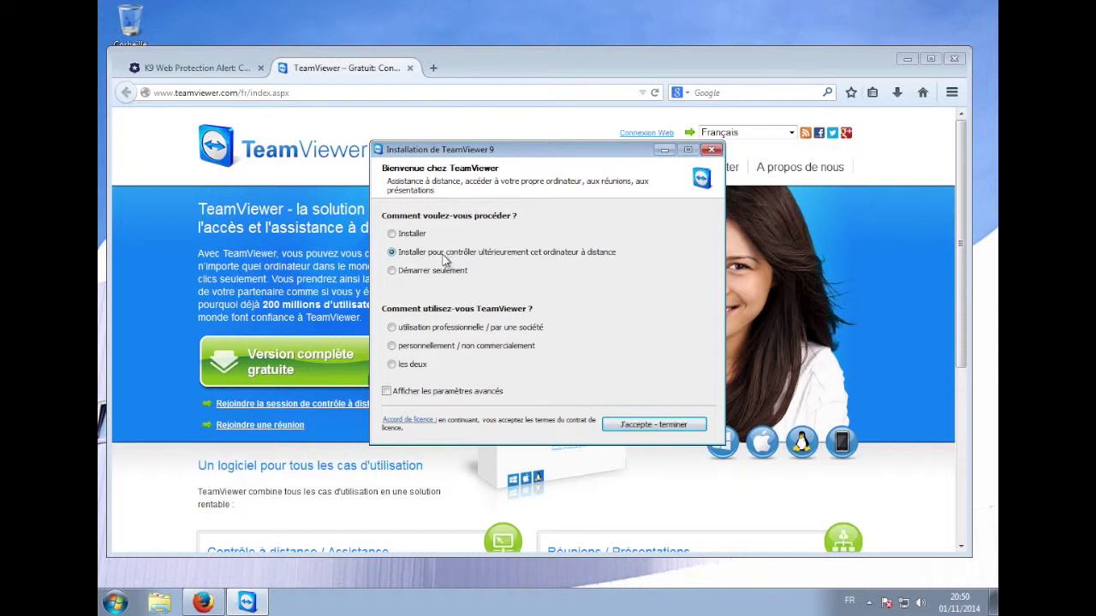
pyautogui.click(413, 351)
pyautogui.click(630, 427)
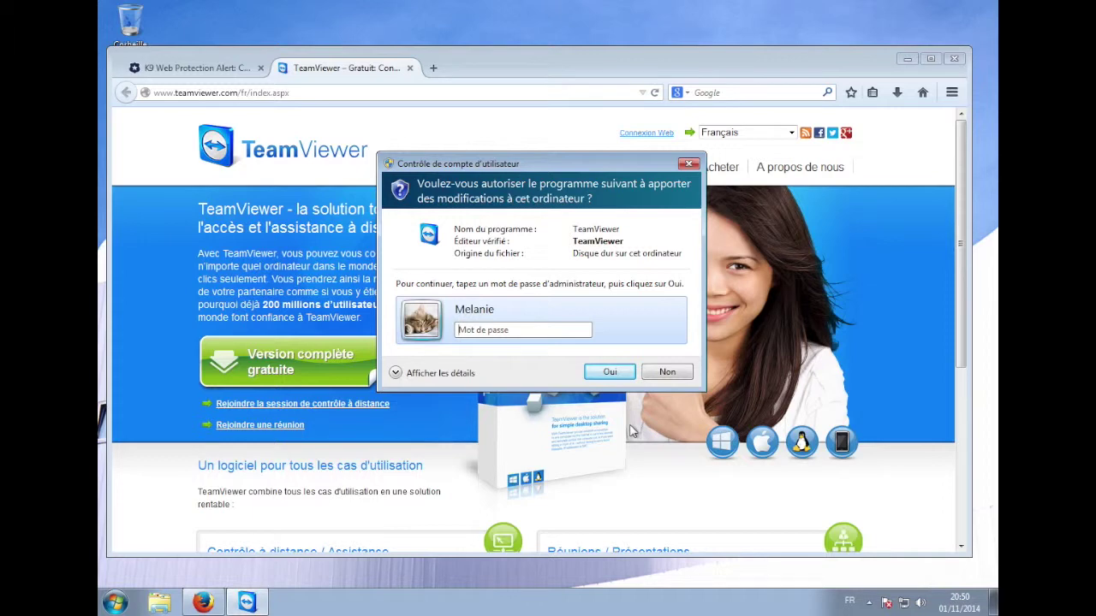
pyautogui.write('•')
pyautogui.press('Return')
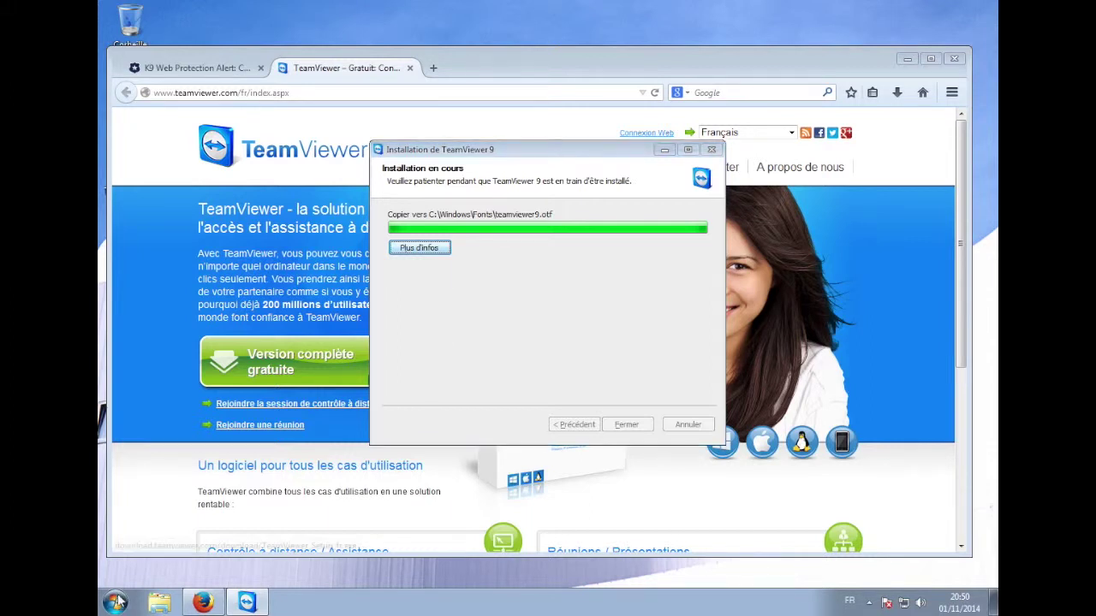
# Search the computer's programs and files for "internet" during the TeamViewer installation
pyautogui.click(119, 601)
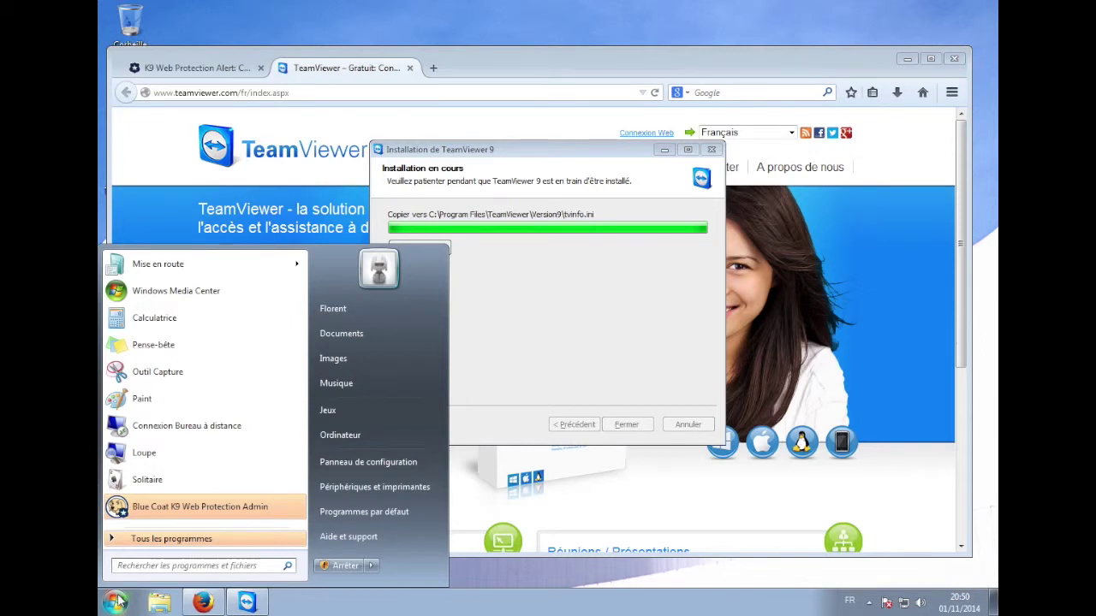
pyautogui.write('inter')
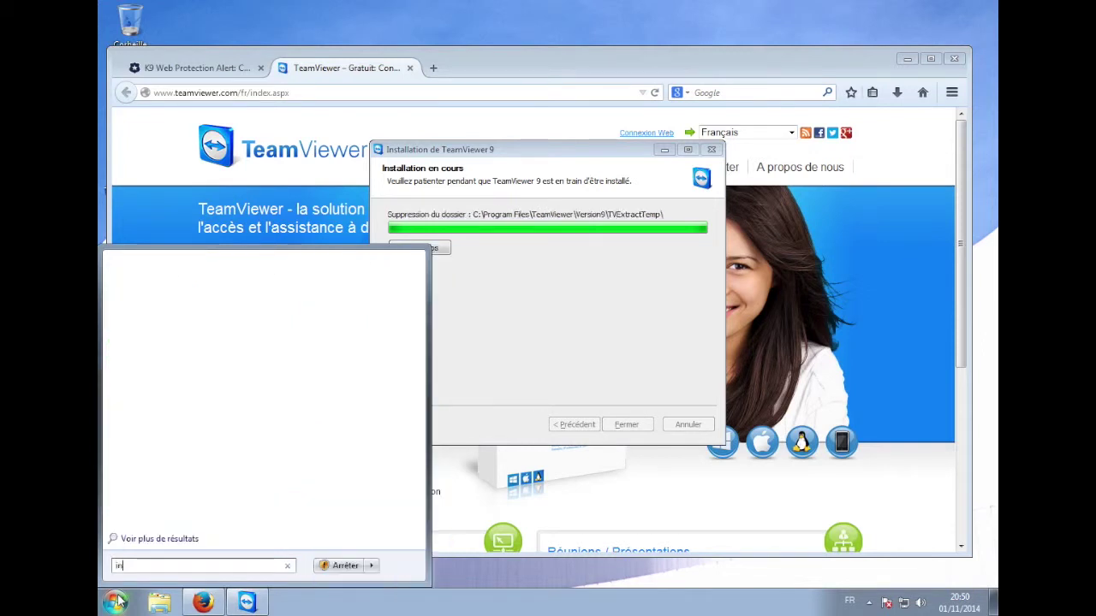
pyautogui.write('net')
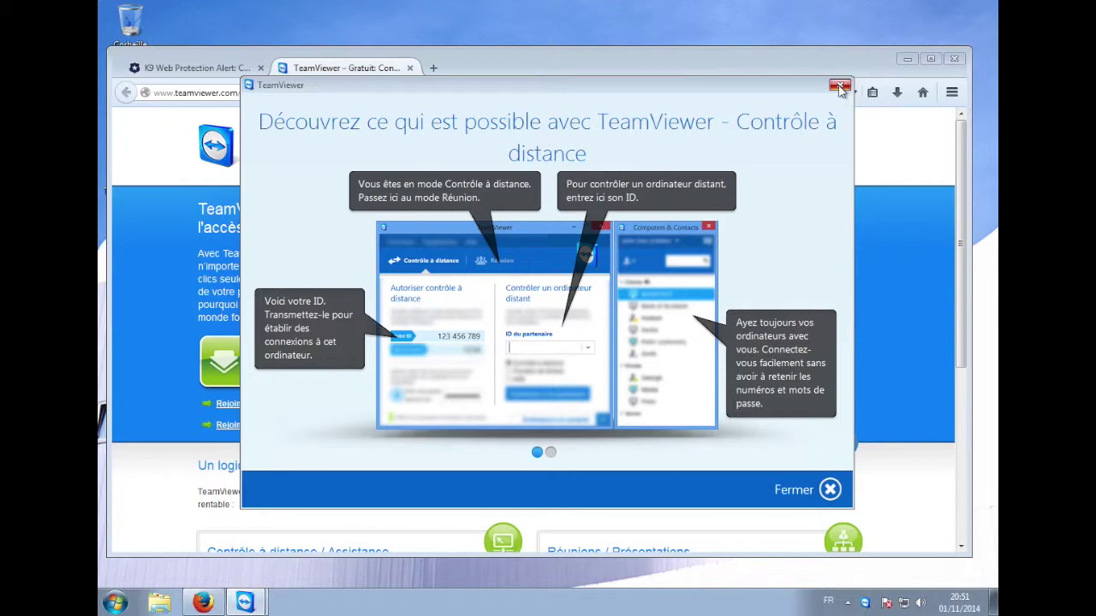
# Close the TeamViewer introduction, cancel the unattended access wizard and close the main TeamViewer window
pyautogui.click(840, 88)
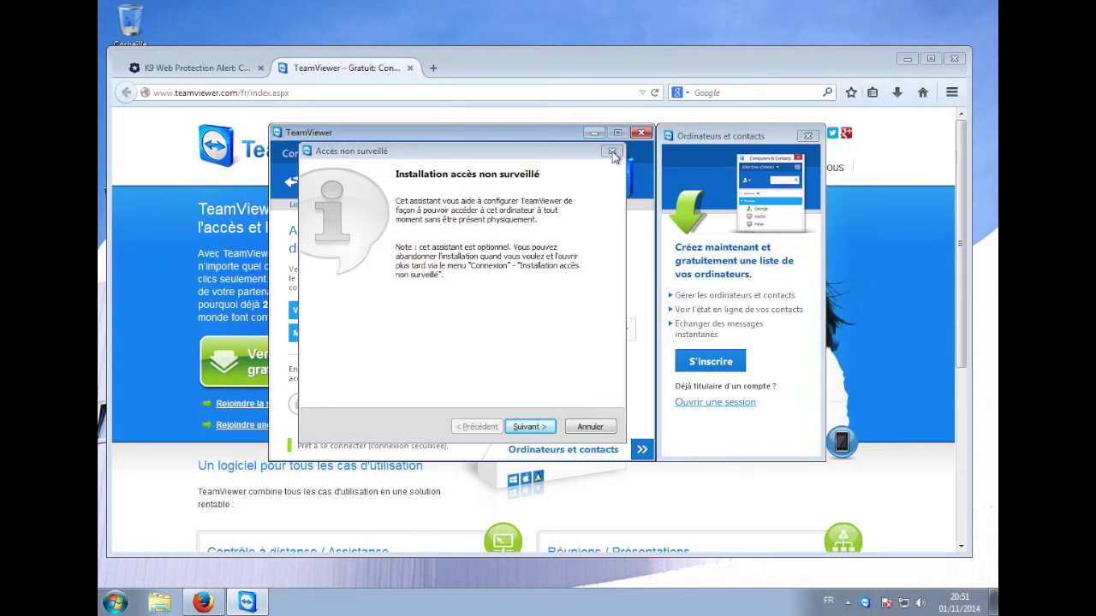
pyautogui.click(586, 428)
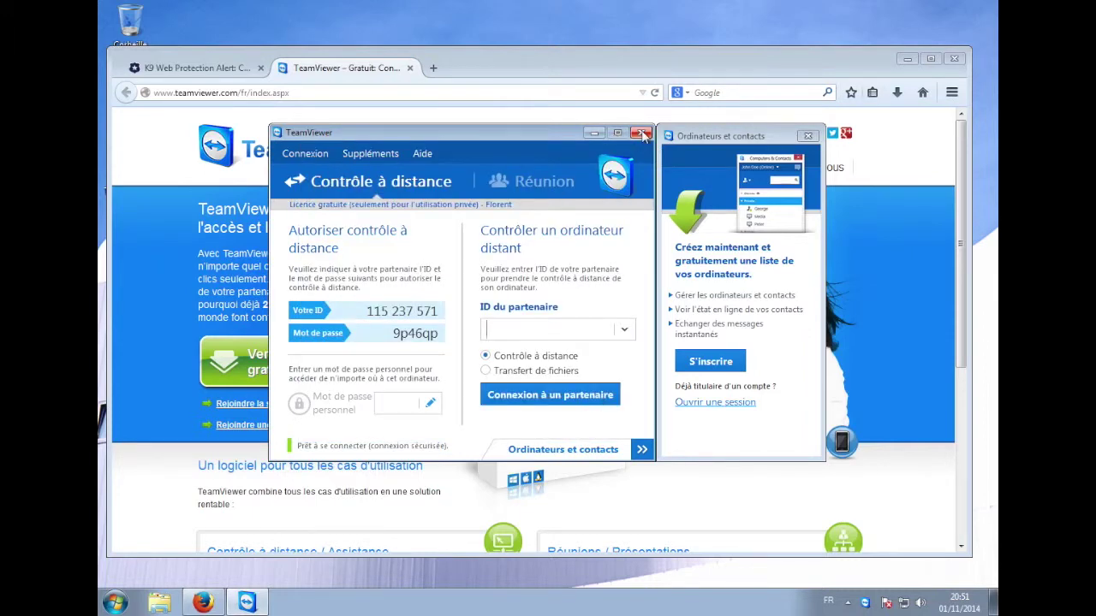
pyautogui.click(643, 135)
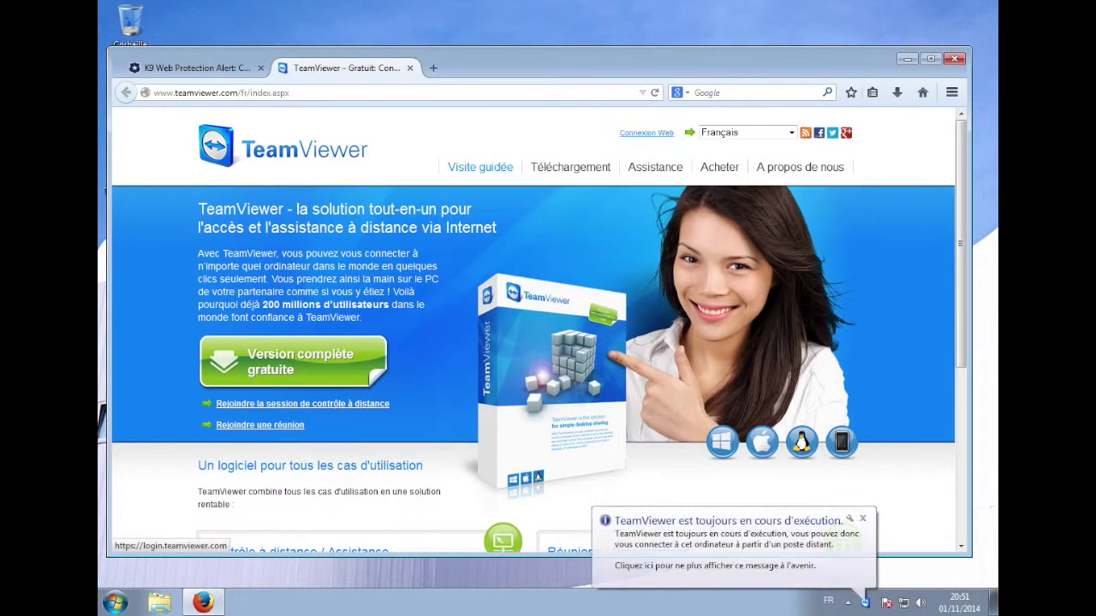
# Search the programs and files again for "internet" to check for Internet Explorer, and return to the browser window
pyautogui.click(118, 603)
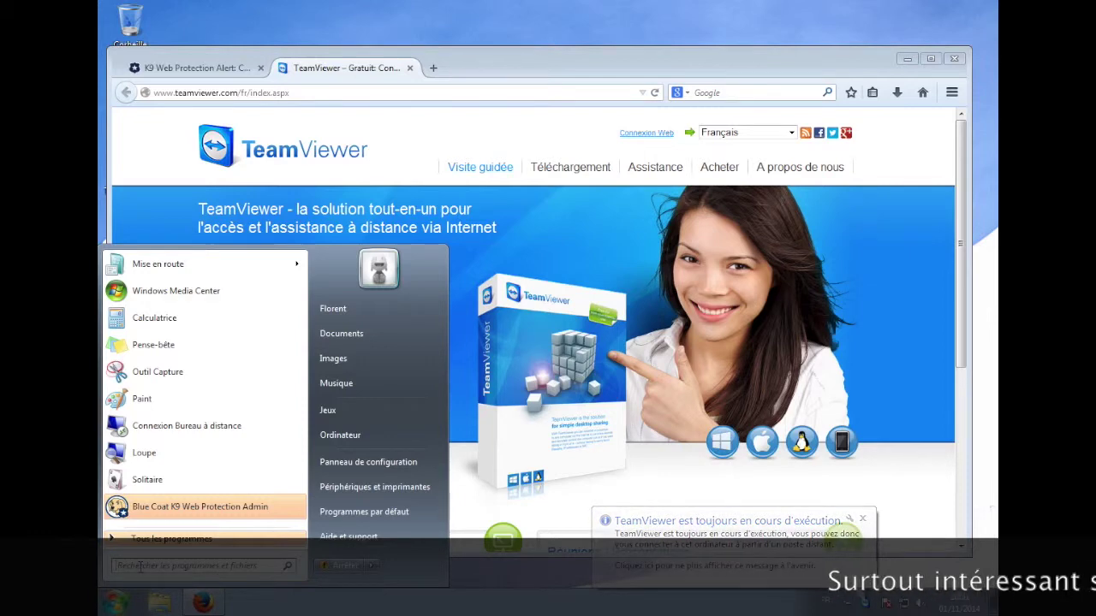
pyautogui.write('interne')
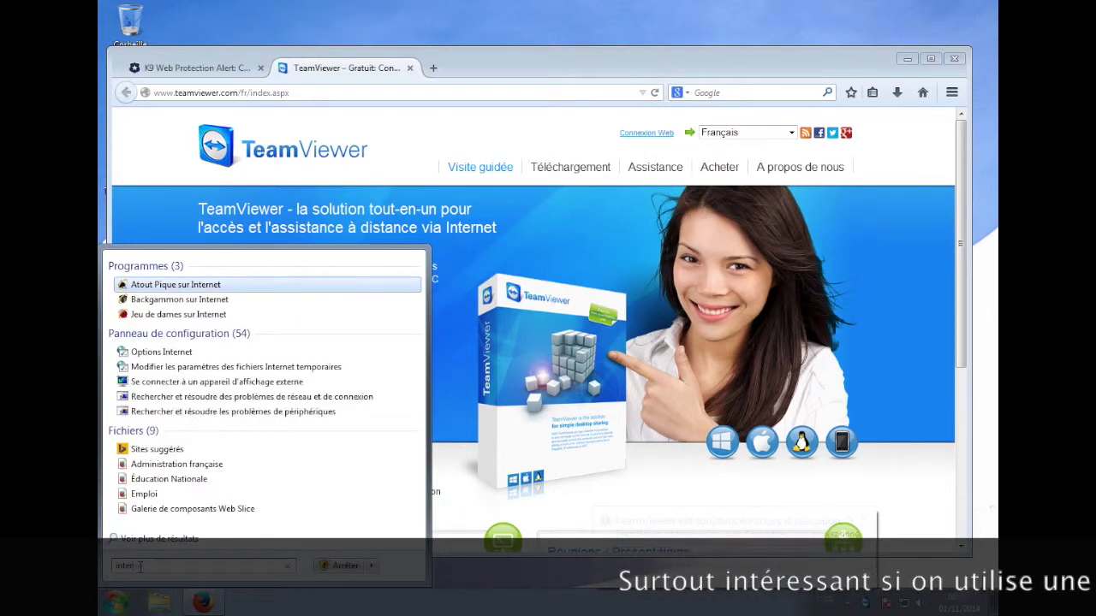
pyautogui.write('t')
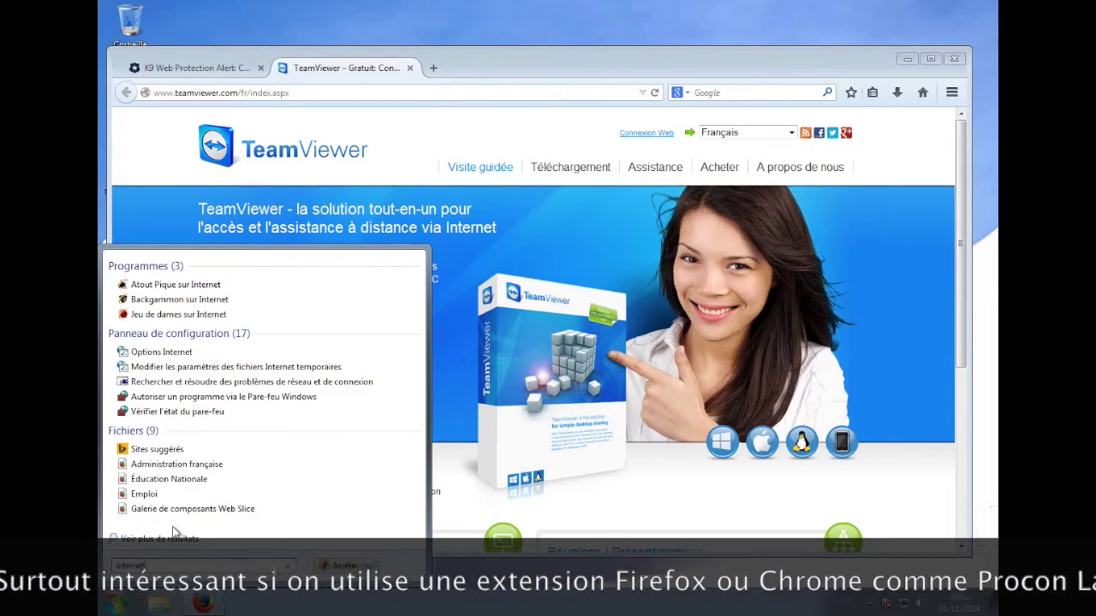
pyautogui.click(648, 62)
pyautogui.moveTo(648, 60); pyautogui.dragTo(651, 50)
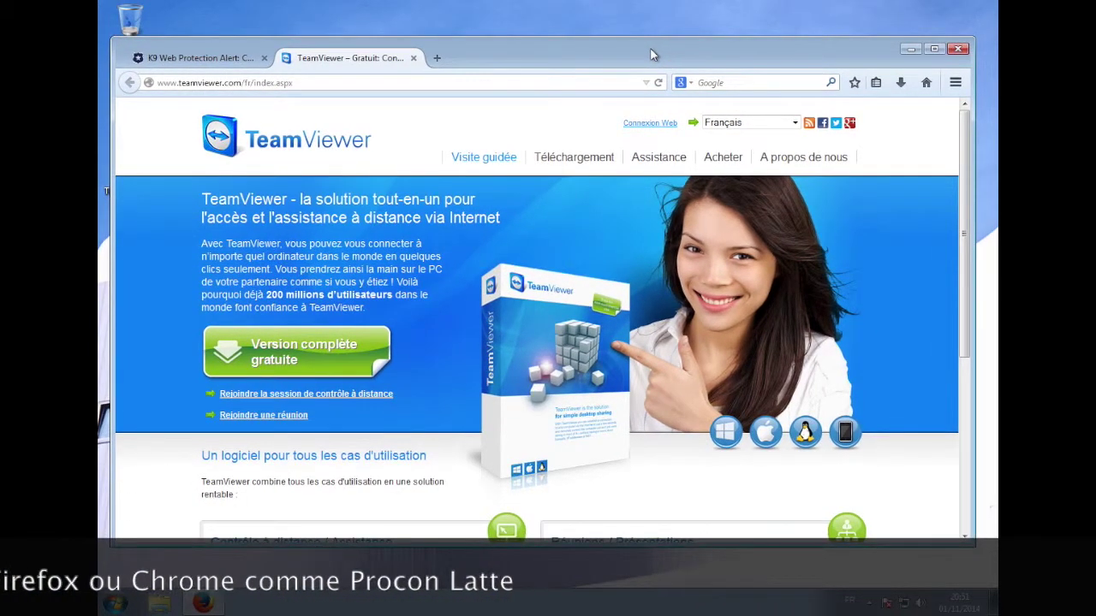